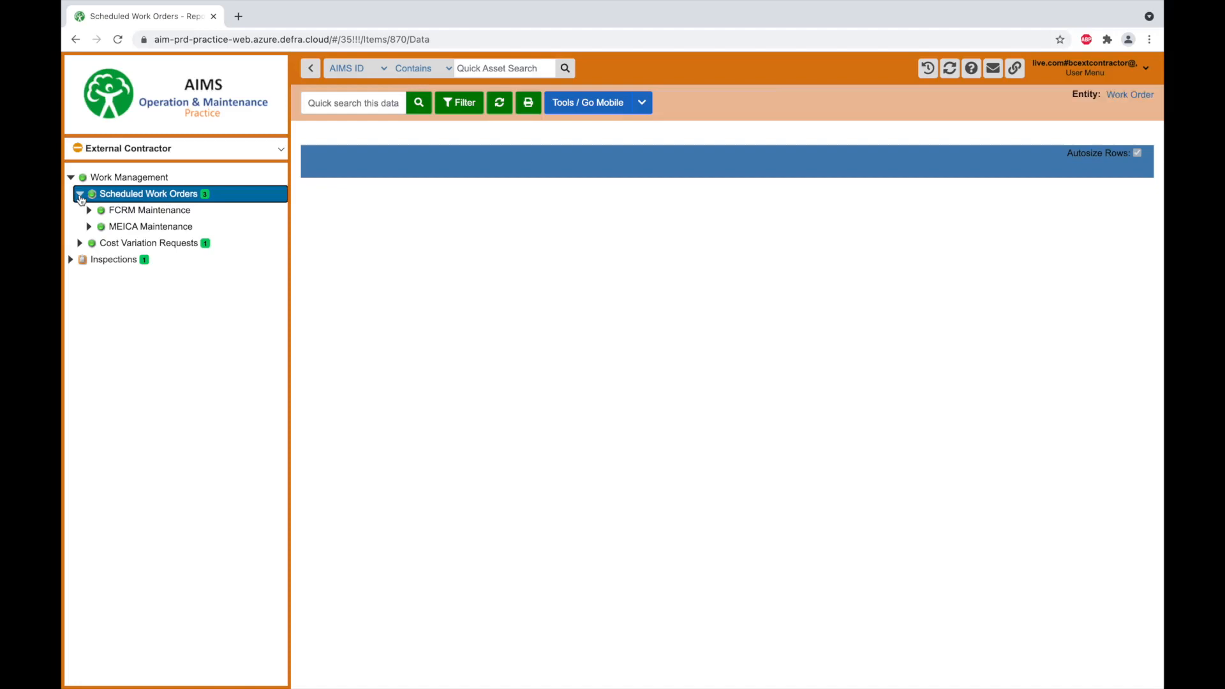
Open the Leigh Embankment Repairs work order from the FCRM Maintenance scheduled work orders
left_click(88, 211)
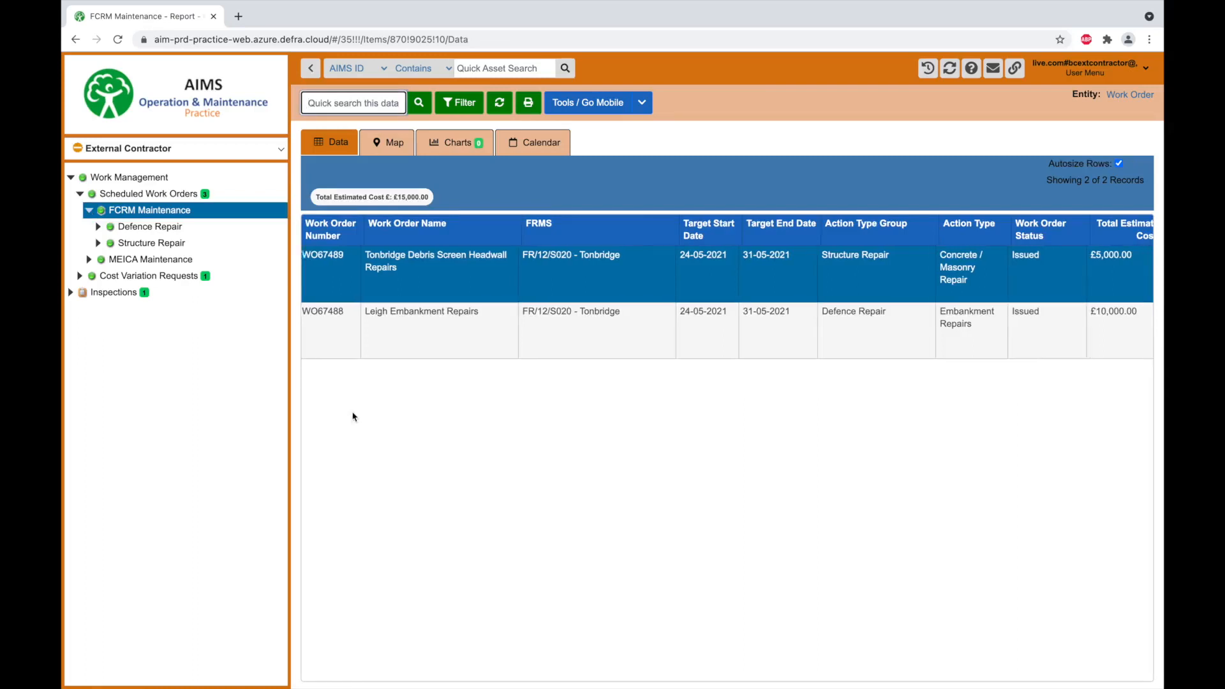
scroll(354, 418, "right", 3)
scroll(485, 360, "right", 2)
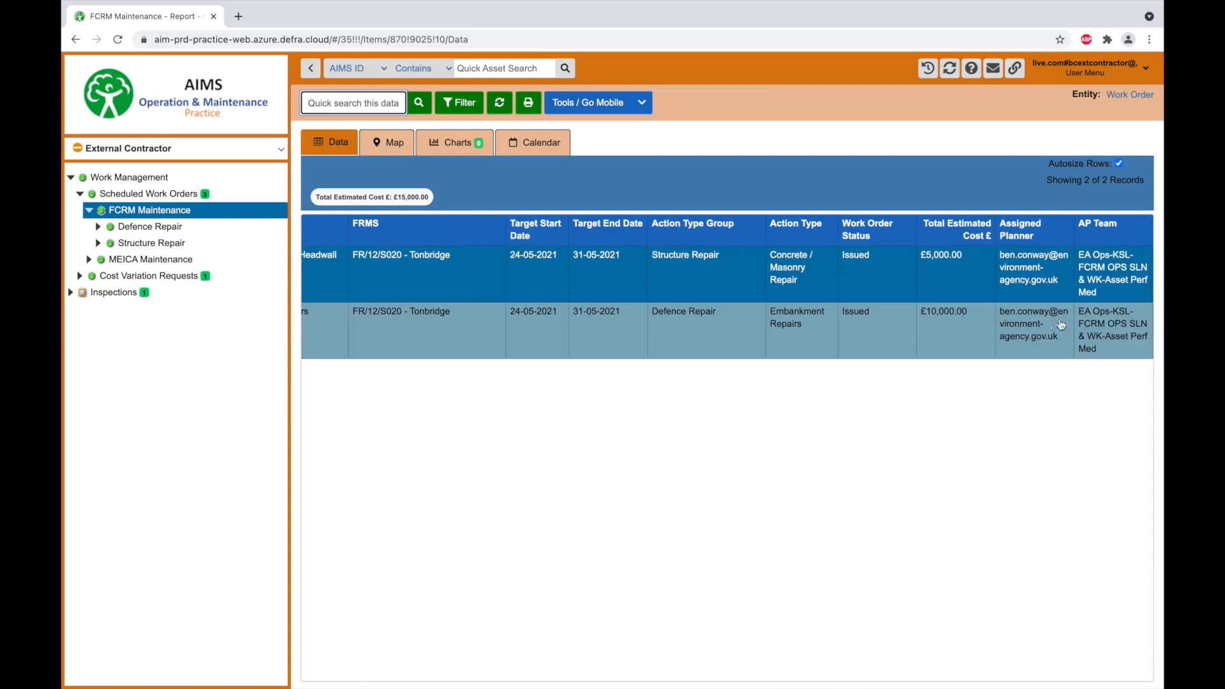
double_click(1095, 322)
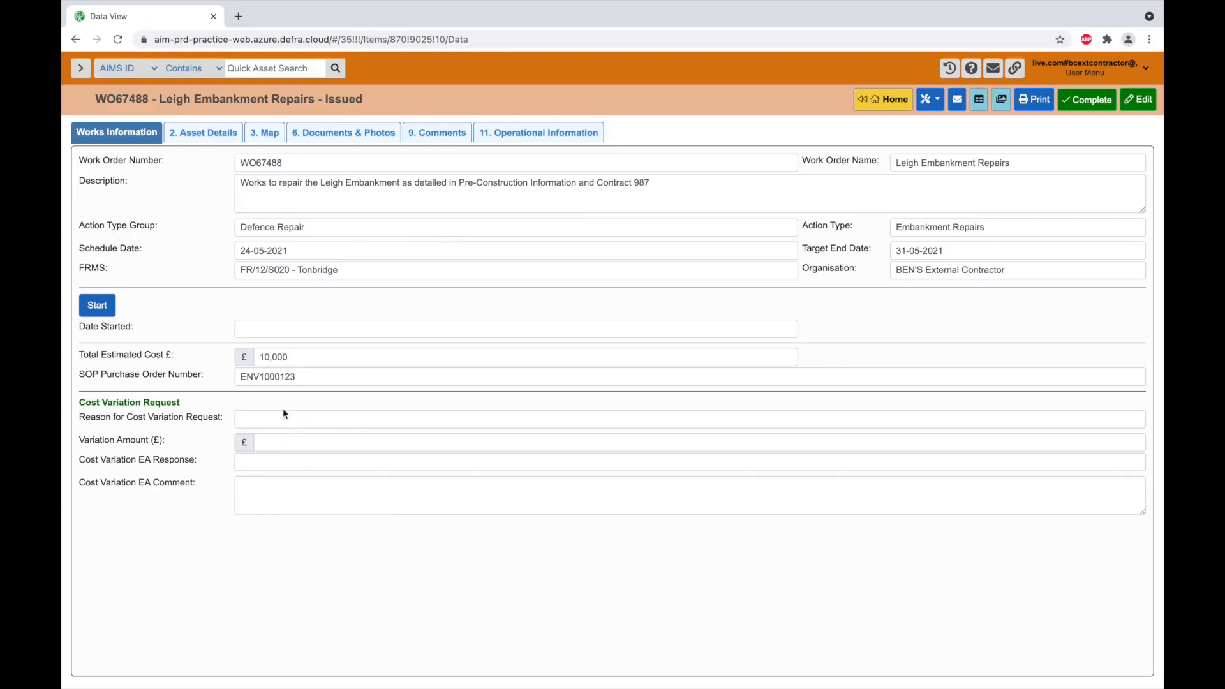
Open the asset record for Leigh FSA Impounding Embankment Section 4 from the work order's asset details
left_click(215, 137)
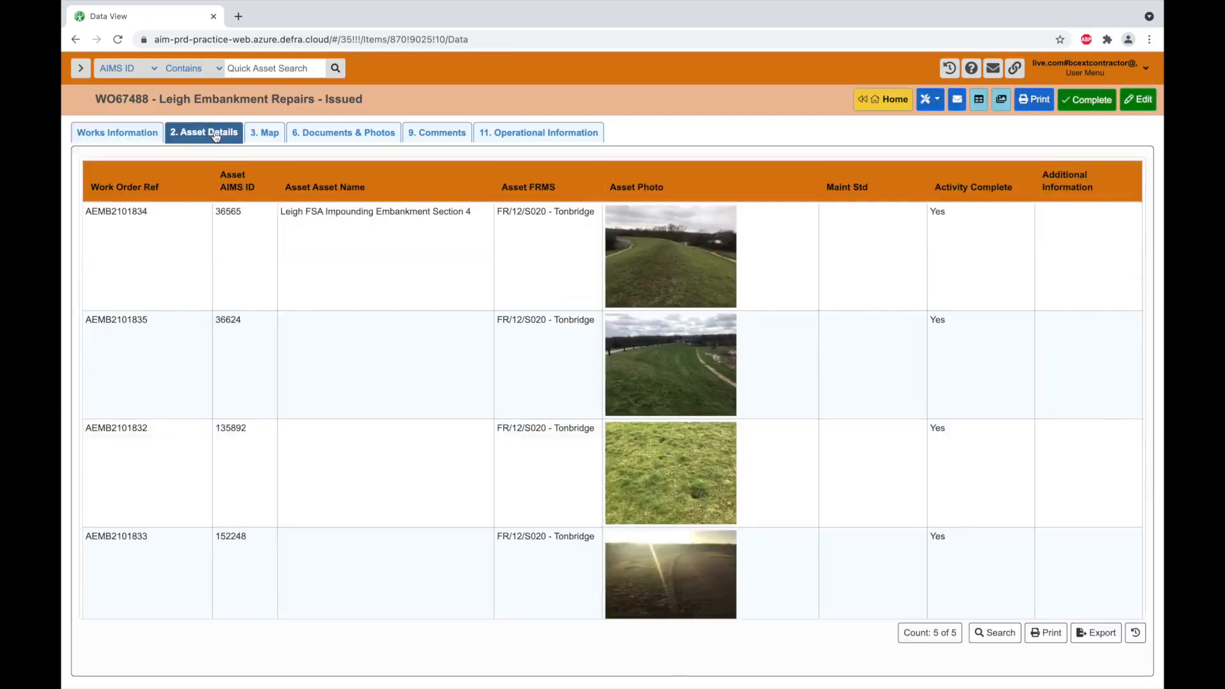
left_click(322, 227)
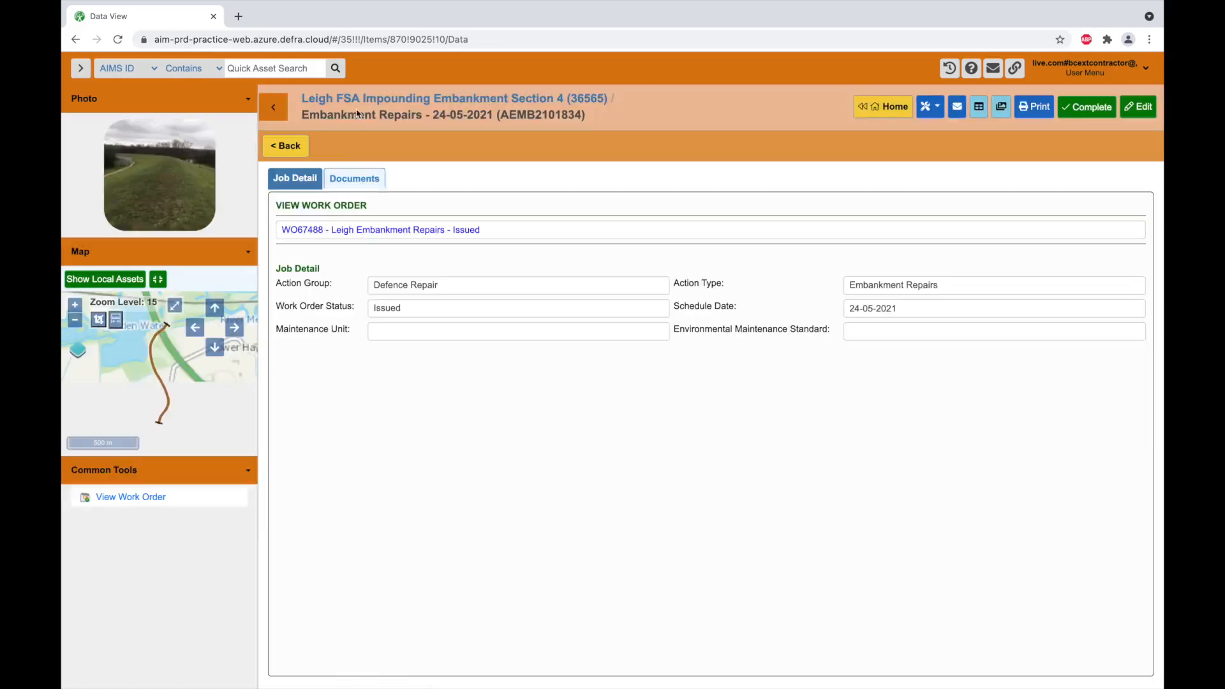
left_click(361, 100)
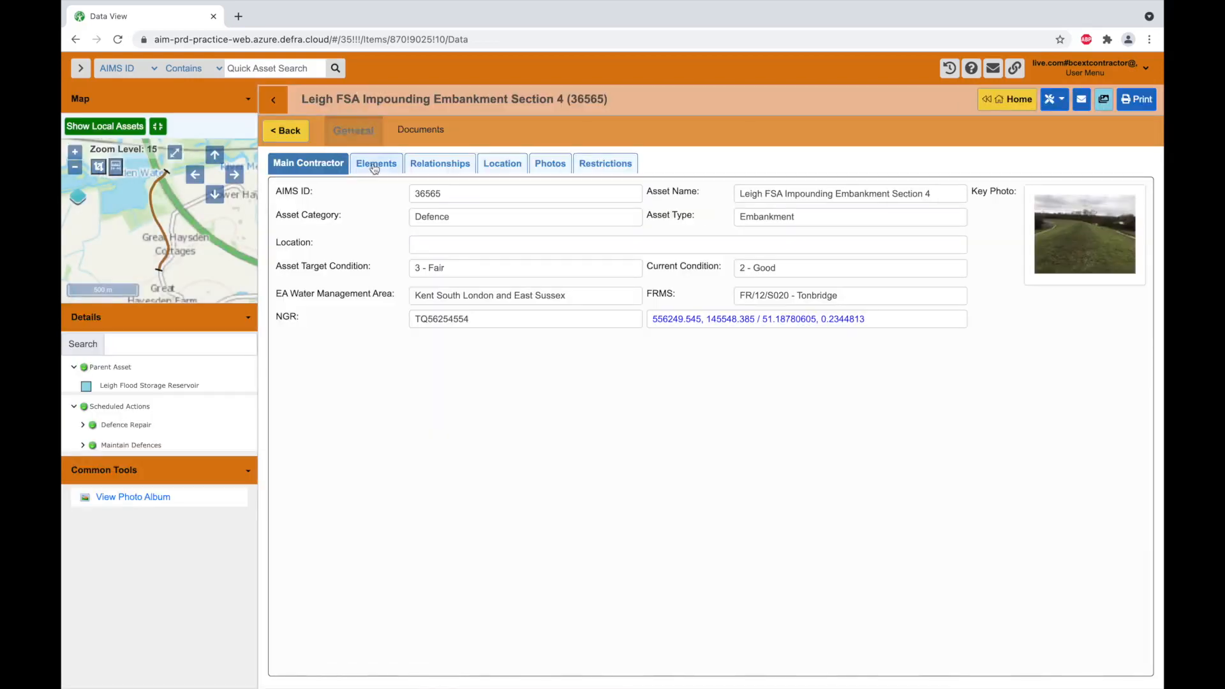
View the asset's map coordinates on the full map at zoom level 14, and return to the asset record
left_click(679, 319)
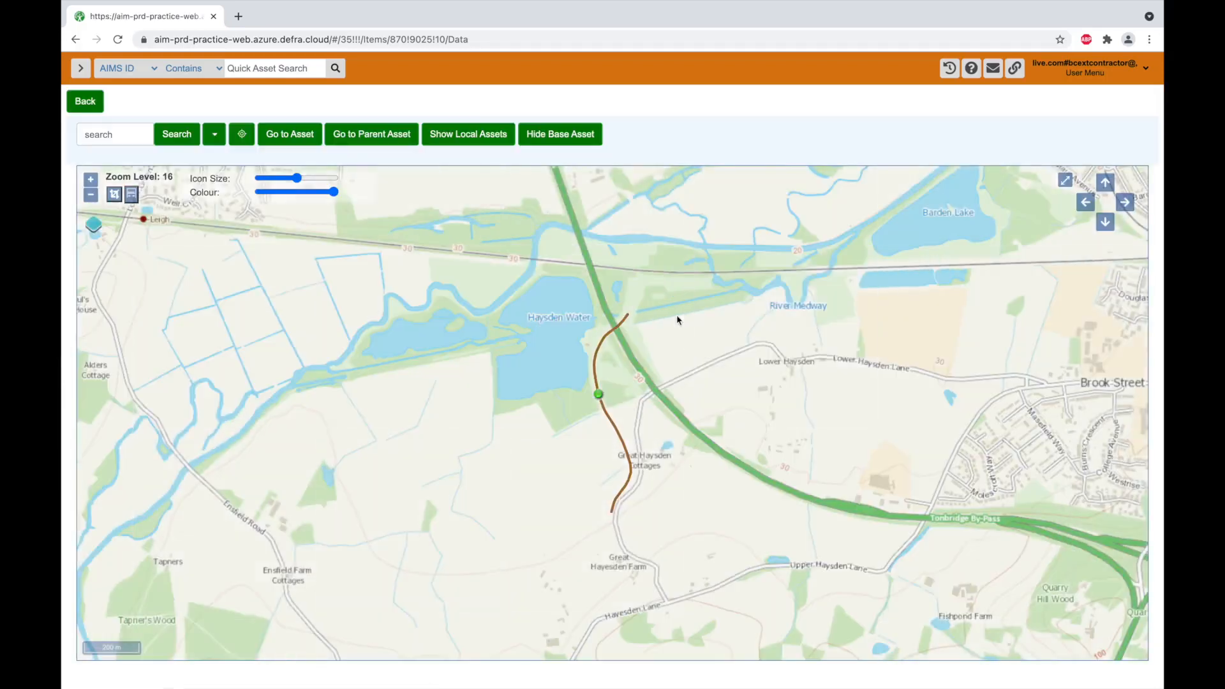
left_click(90, 195)
left_click(90, 195)
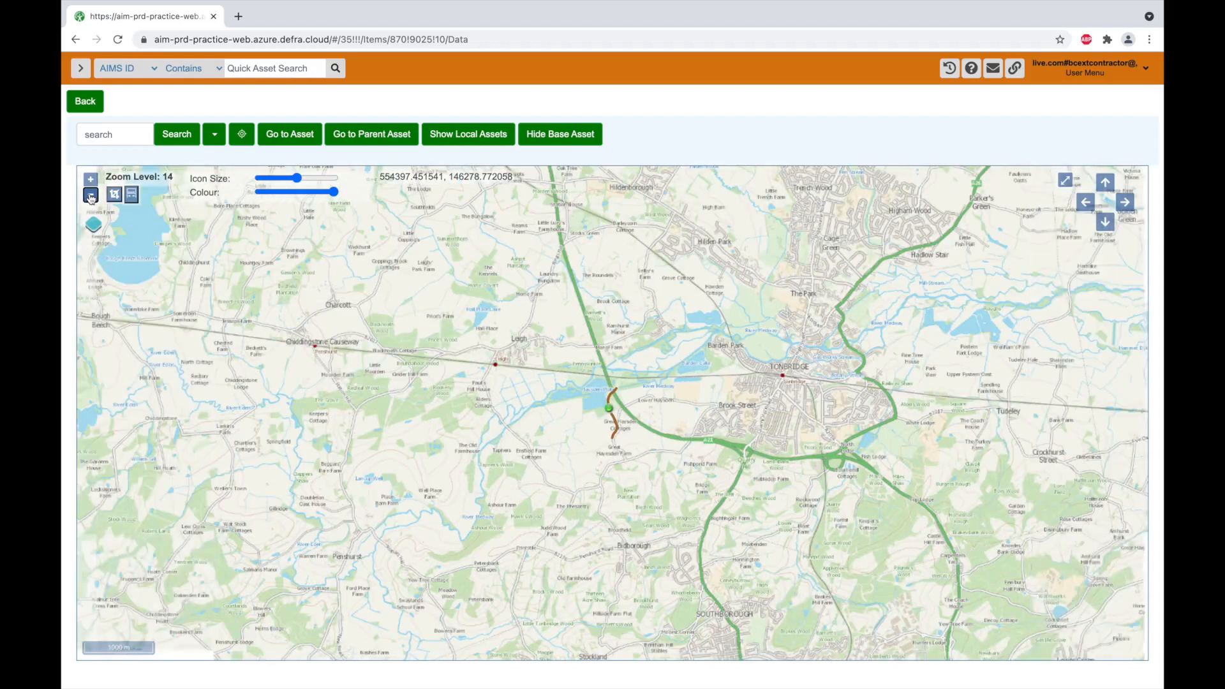
left_click(86, 104)
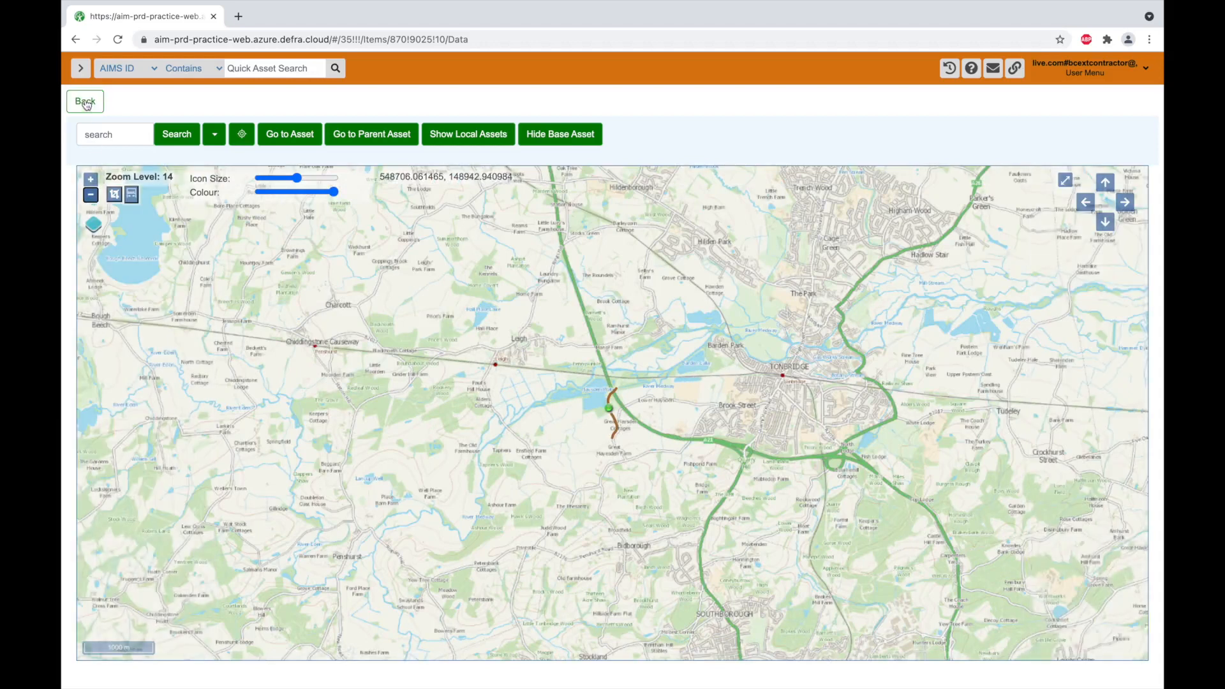
left_click(86, 104)
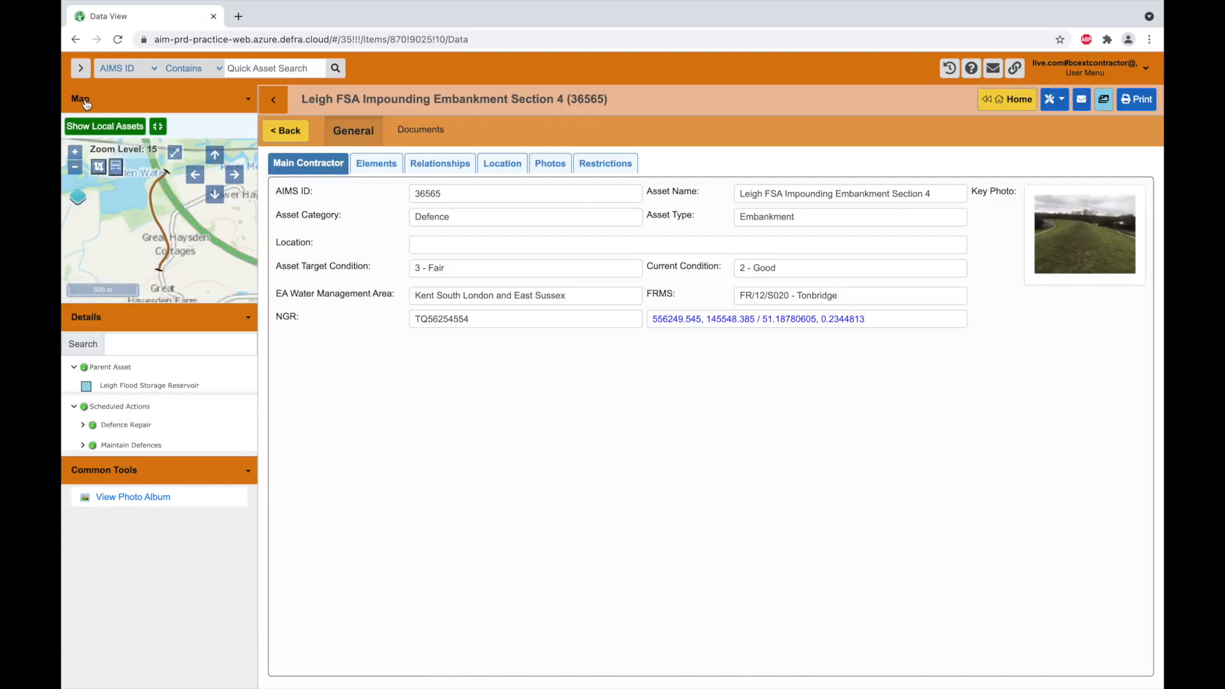
Review the embankment asset's civil elements and its relationships information
left_click(377, 166)
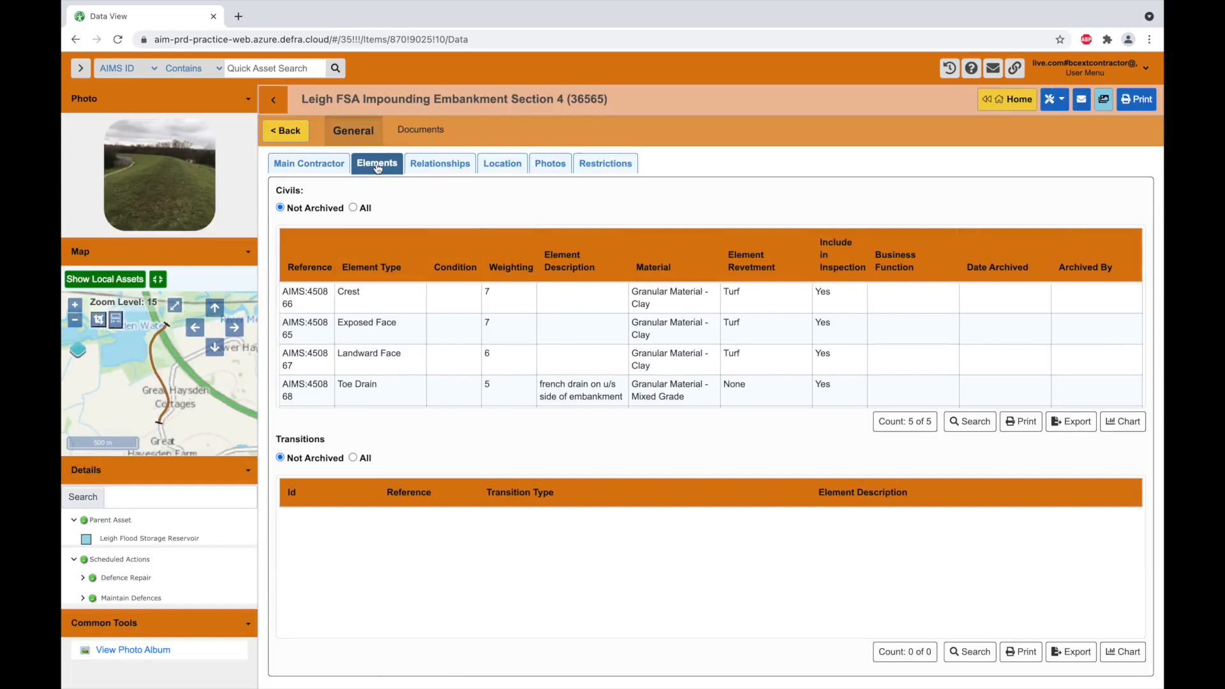
scroll(401, 306, "down", 1)
scroll(402, 331, "down", 1)
scroll(400, 322, "up", 2)
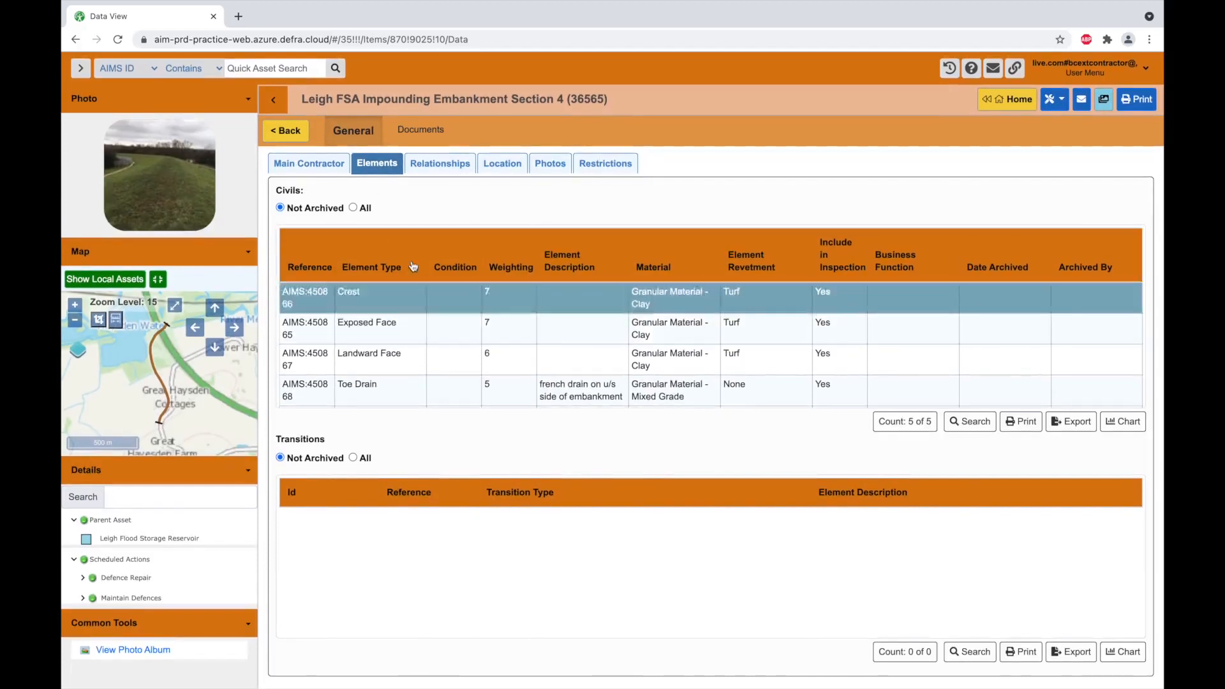
left_click(456, 167)
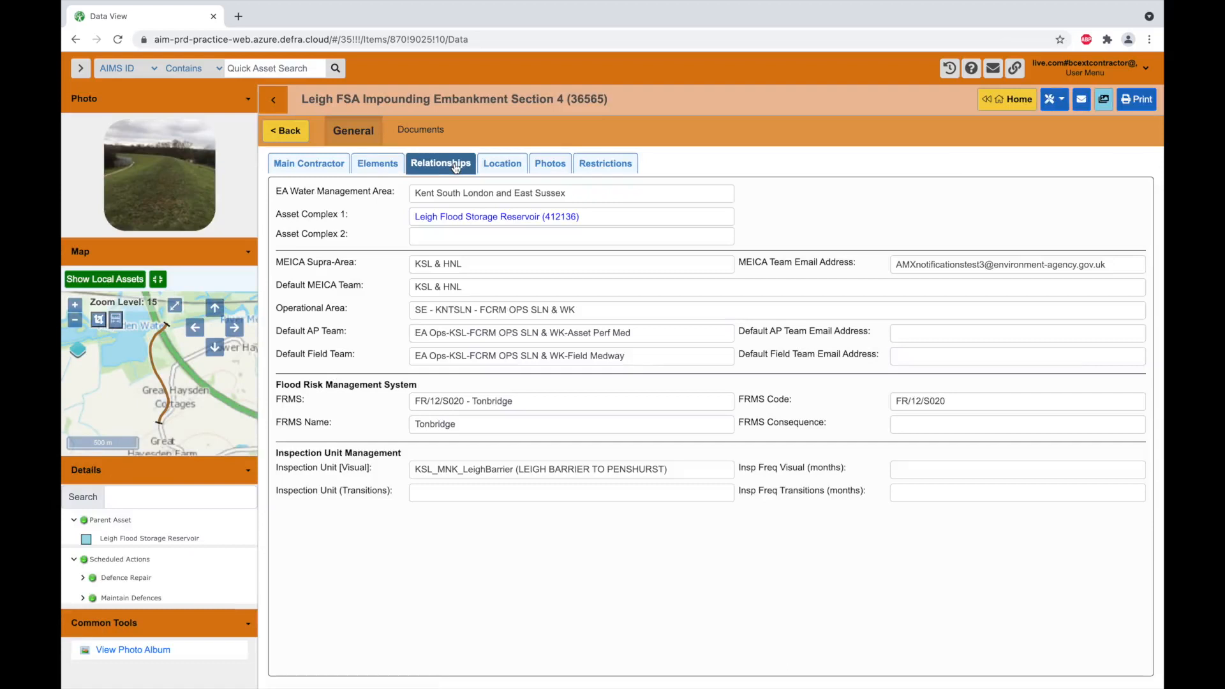
Review the embankment asset's location information down to the Water Course details
left_click(504, 165)
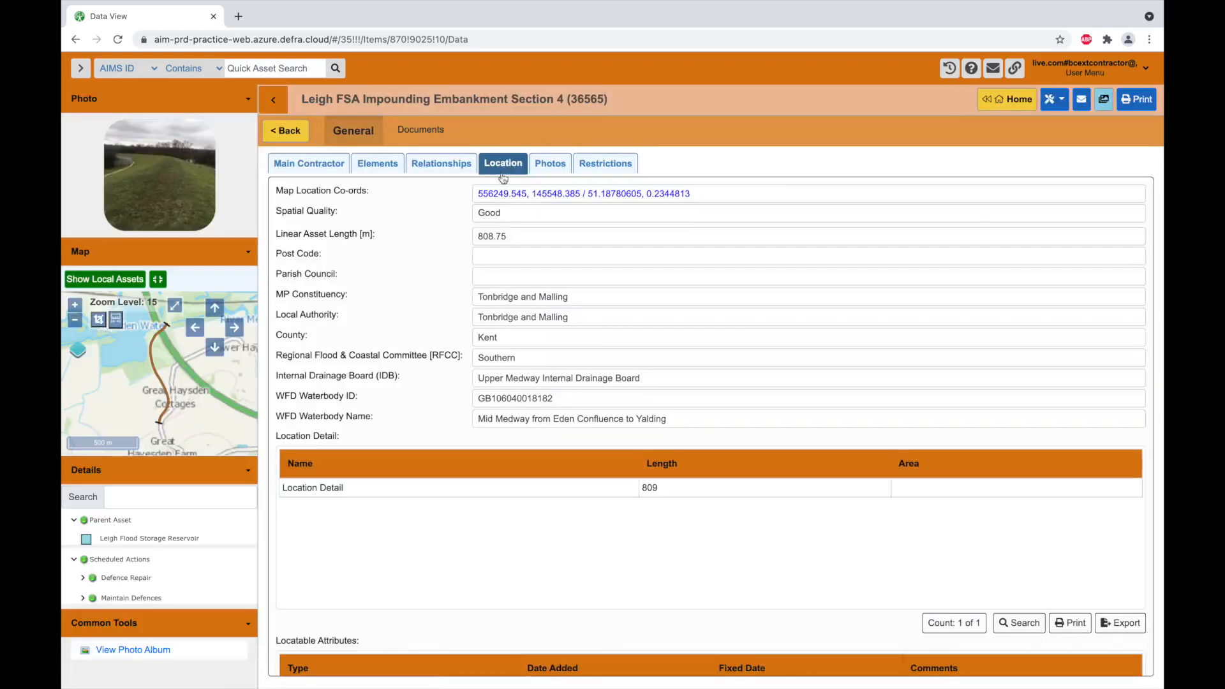
scroll(503, 189, "down", 4)
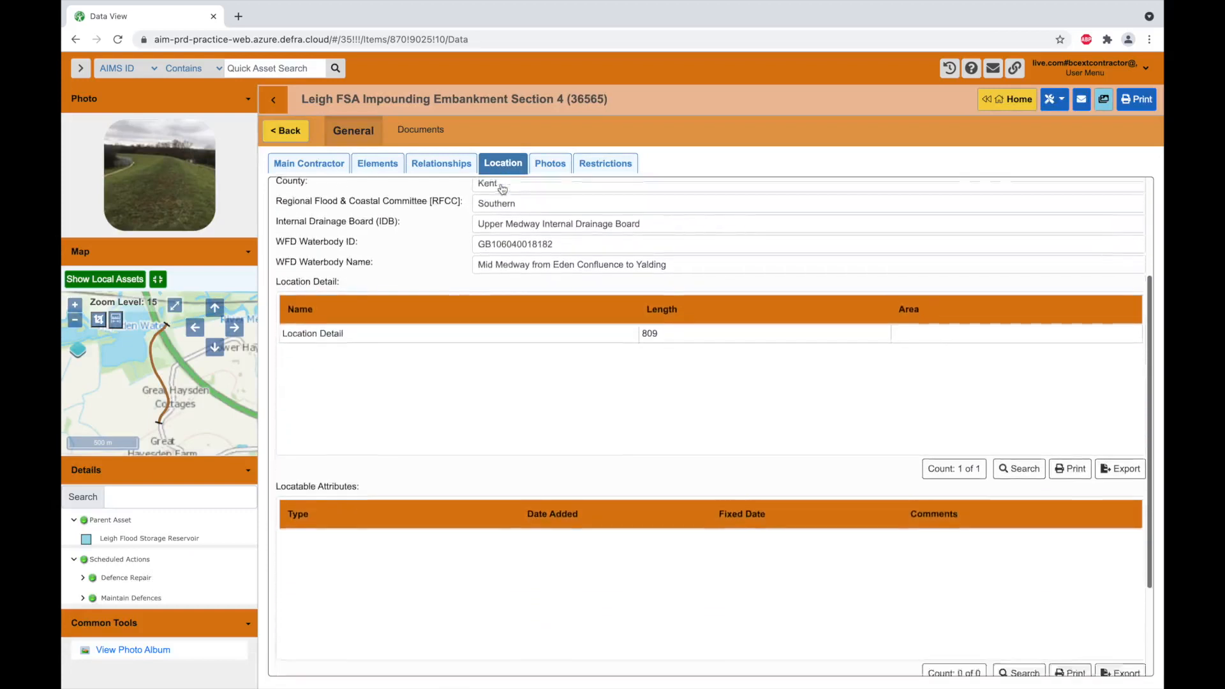
scroll(503, 189, "down", 1)
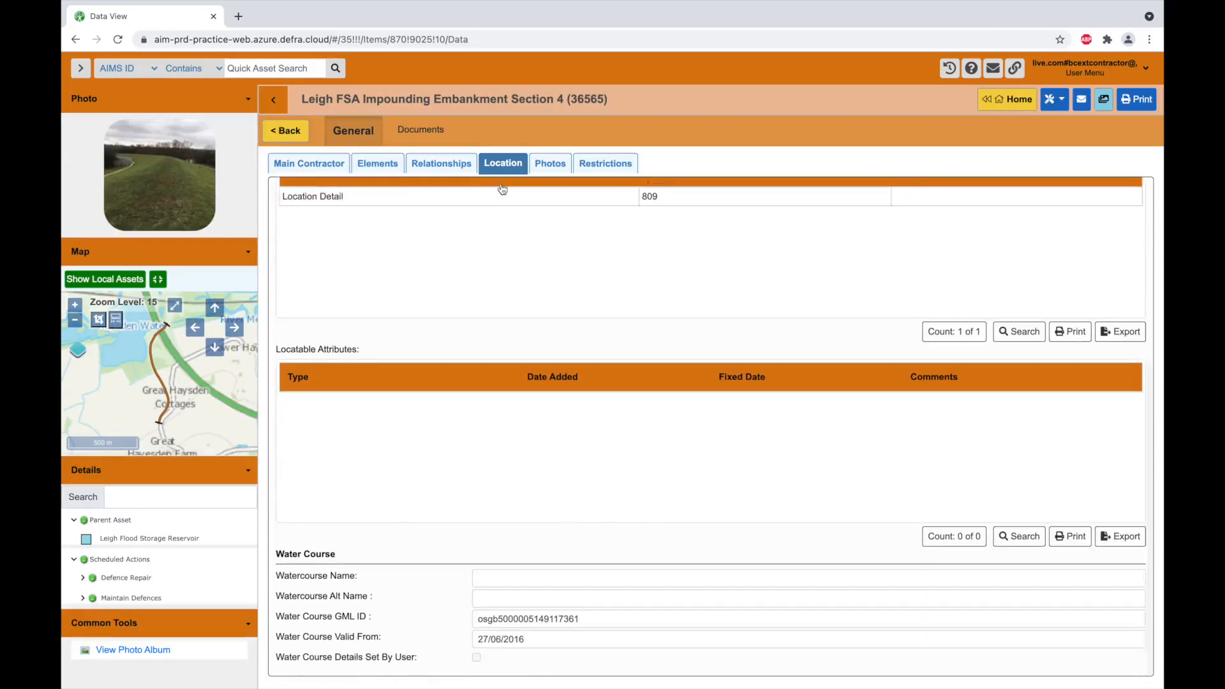
scroll(503, 188, "up", 5)
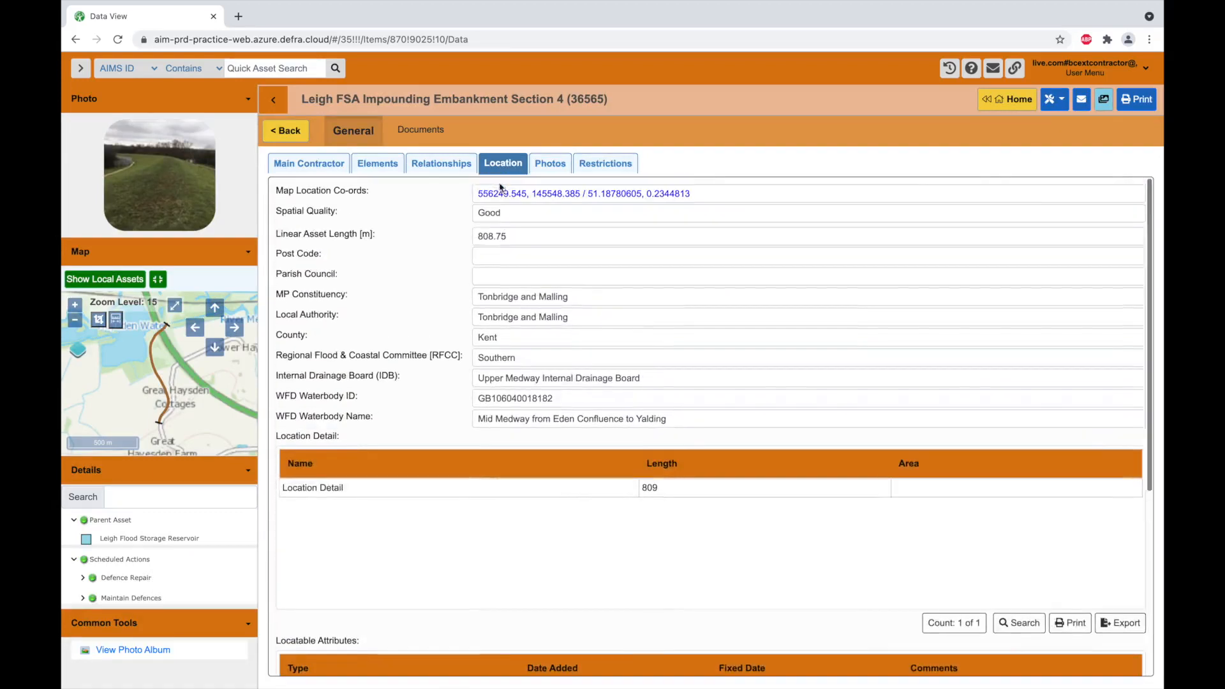
View the asset's key photo at full size from its photo list, and return to the list
left_click(550, 165)
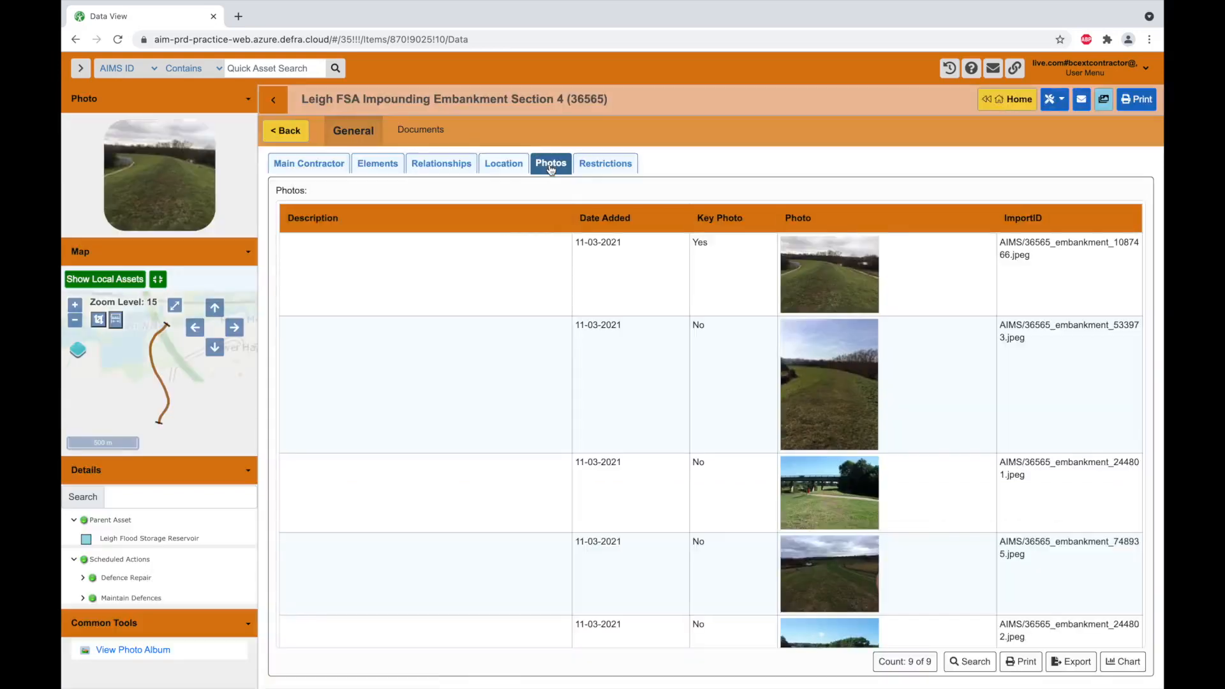
left_click(797, 298)
left_click(823, 282)
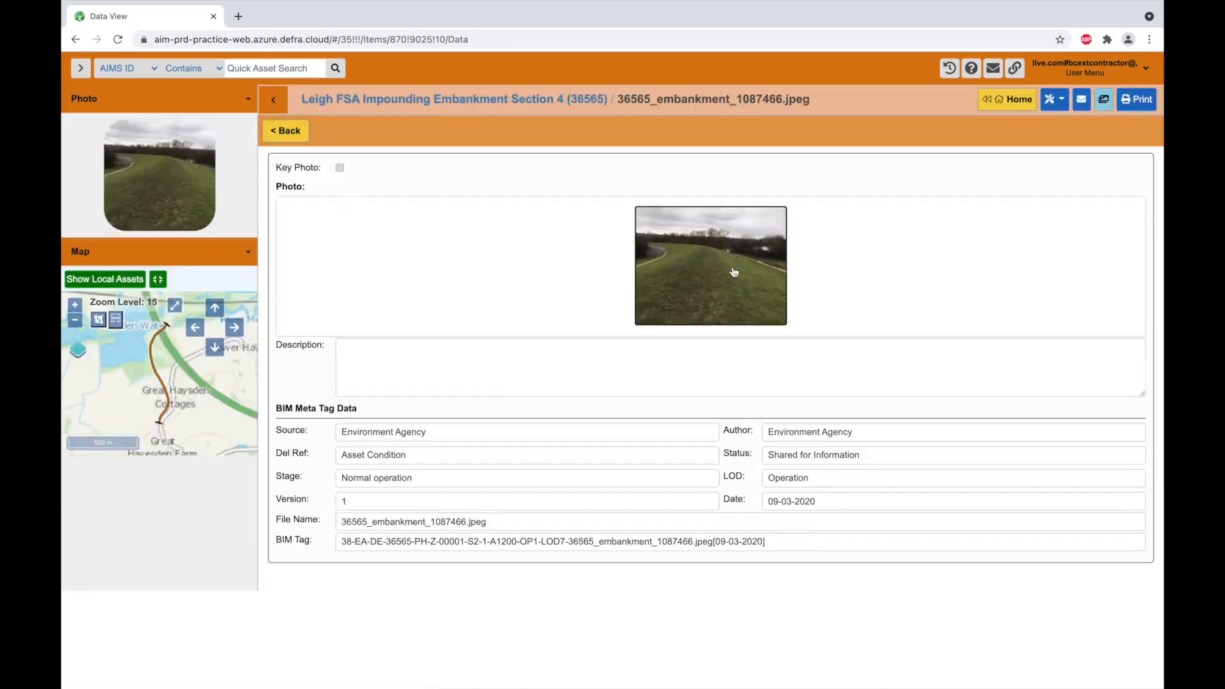
left_click(734, 272)
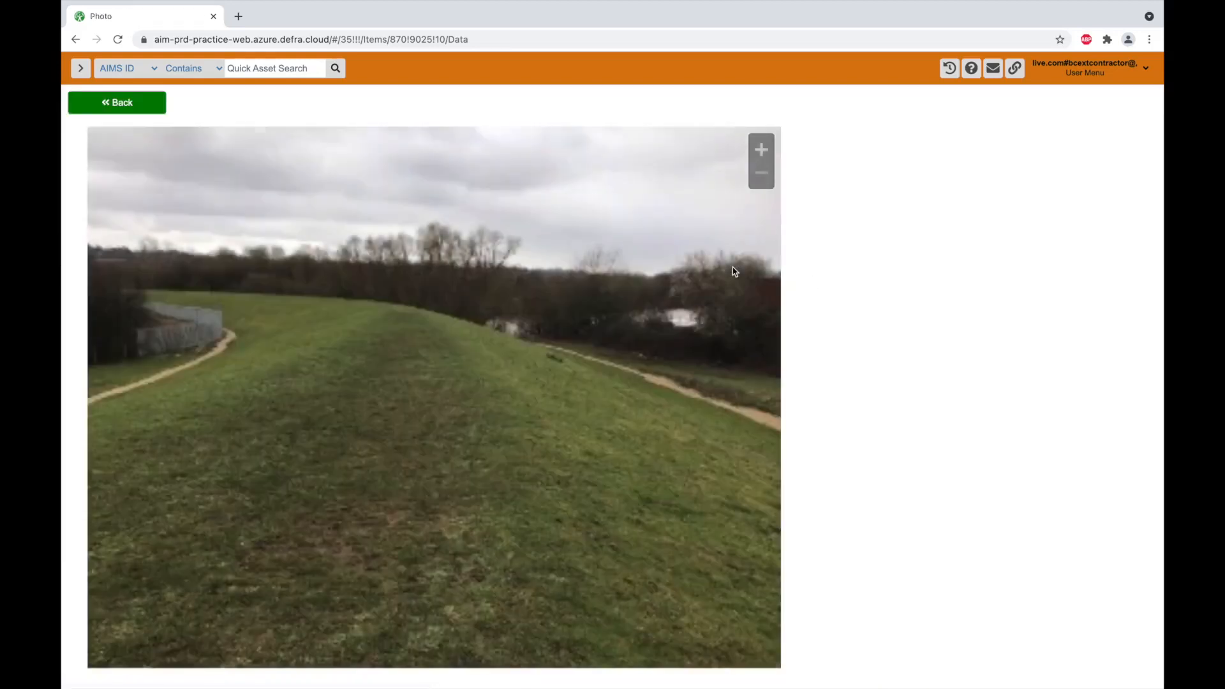
left_click(140, 110)
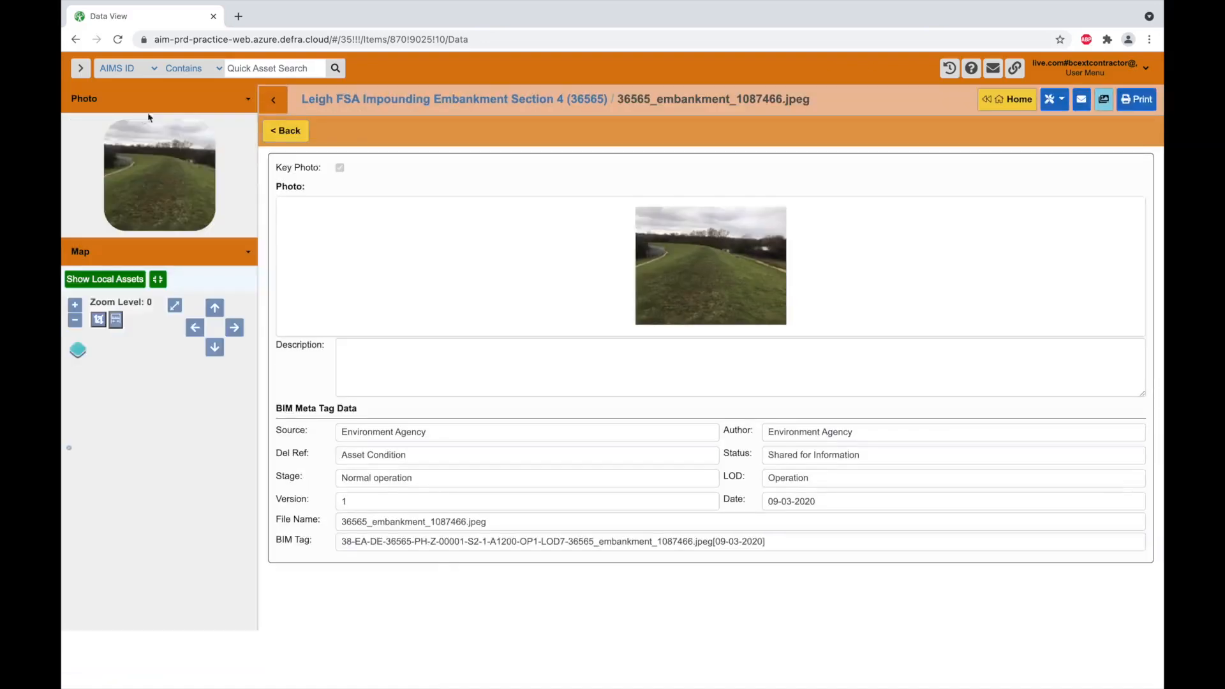
left_click(292, 132)
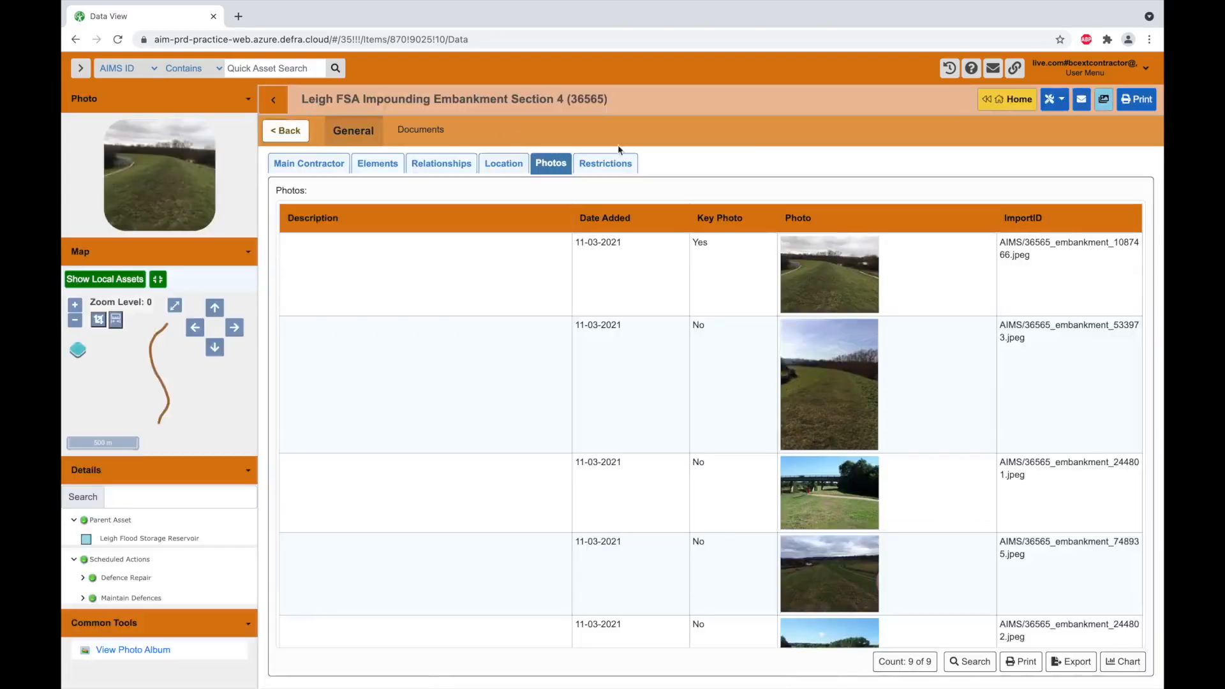
Check the asset's restrictions and its documents, and return to the work order's asset details
left_click(612, 164)
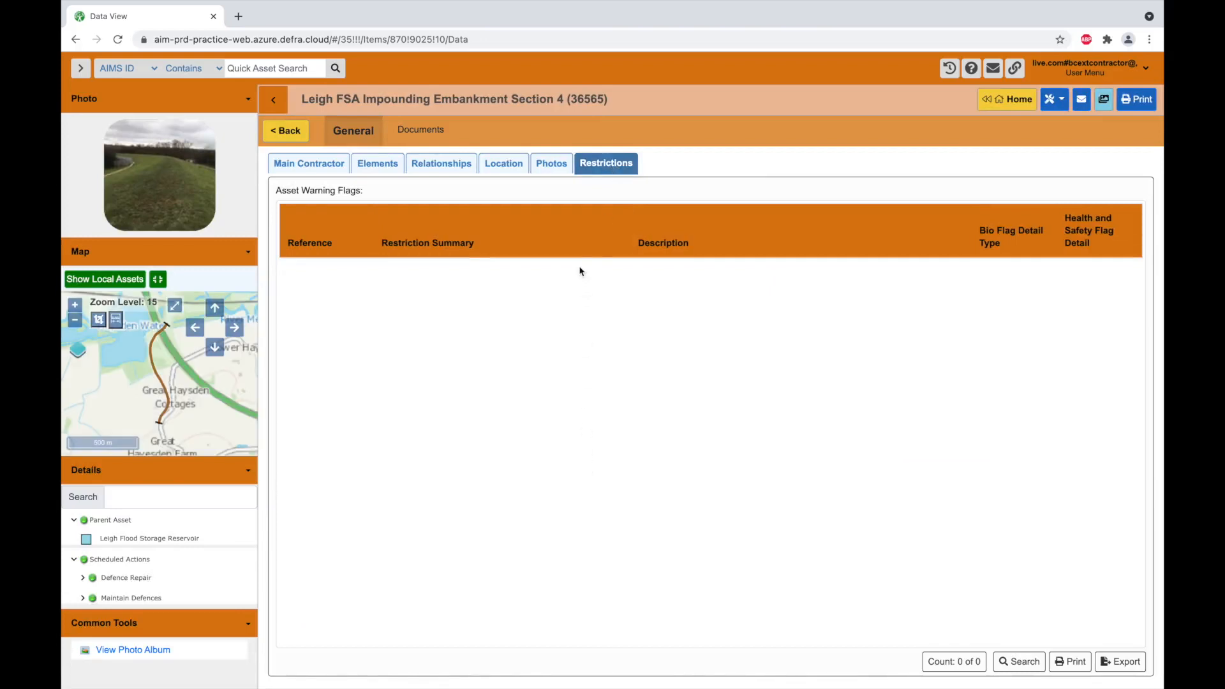
left_click(426, 137)
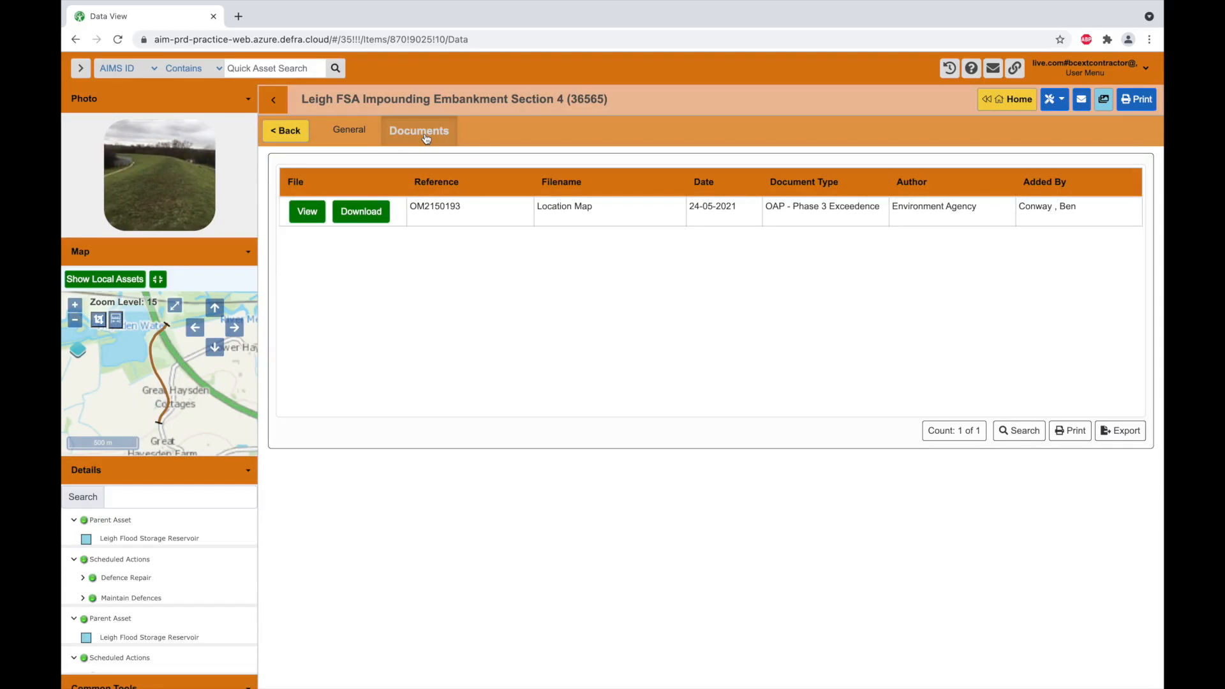
left_click(286, 131)
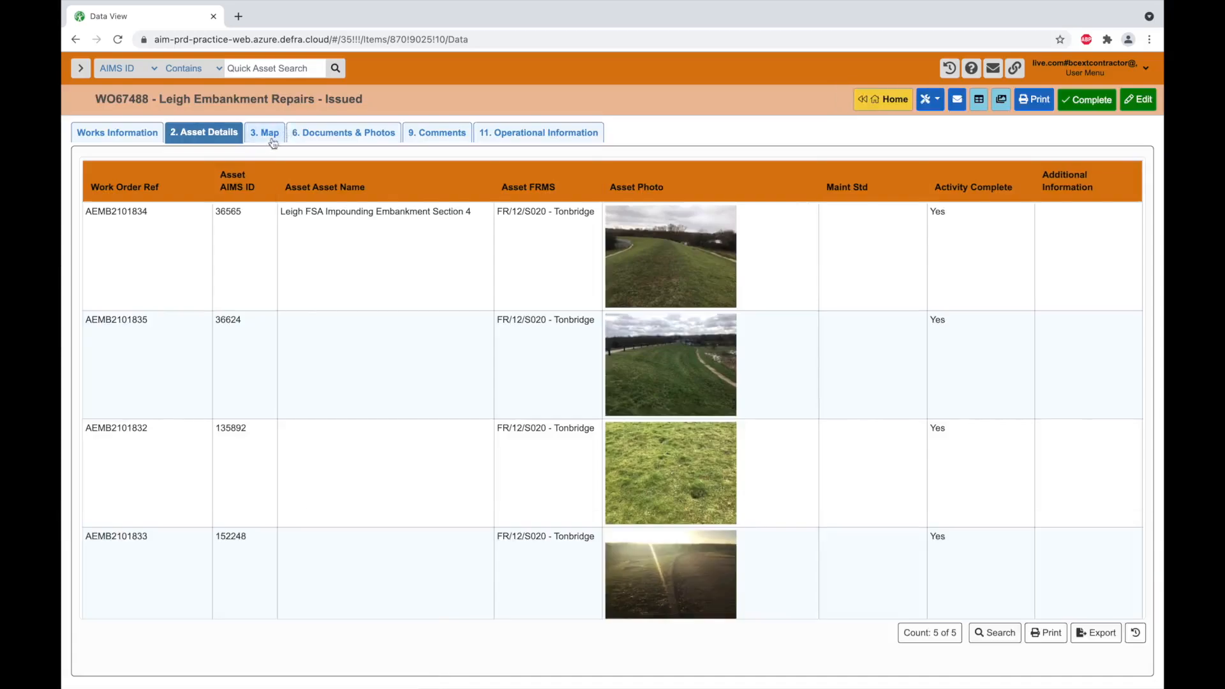
On the work order map, temporarily show all local operational information and inspect the overhead cable hazard's details
left_click(268, 135)
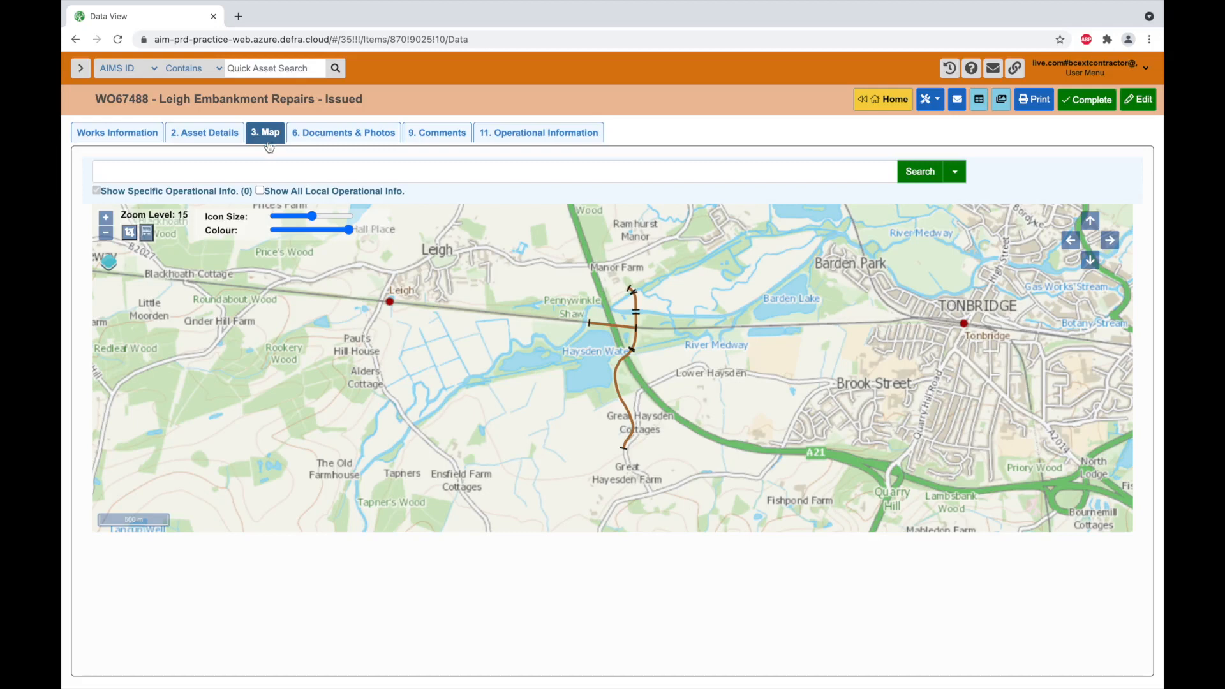
left_click(261, 192)
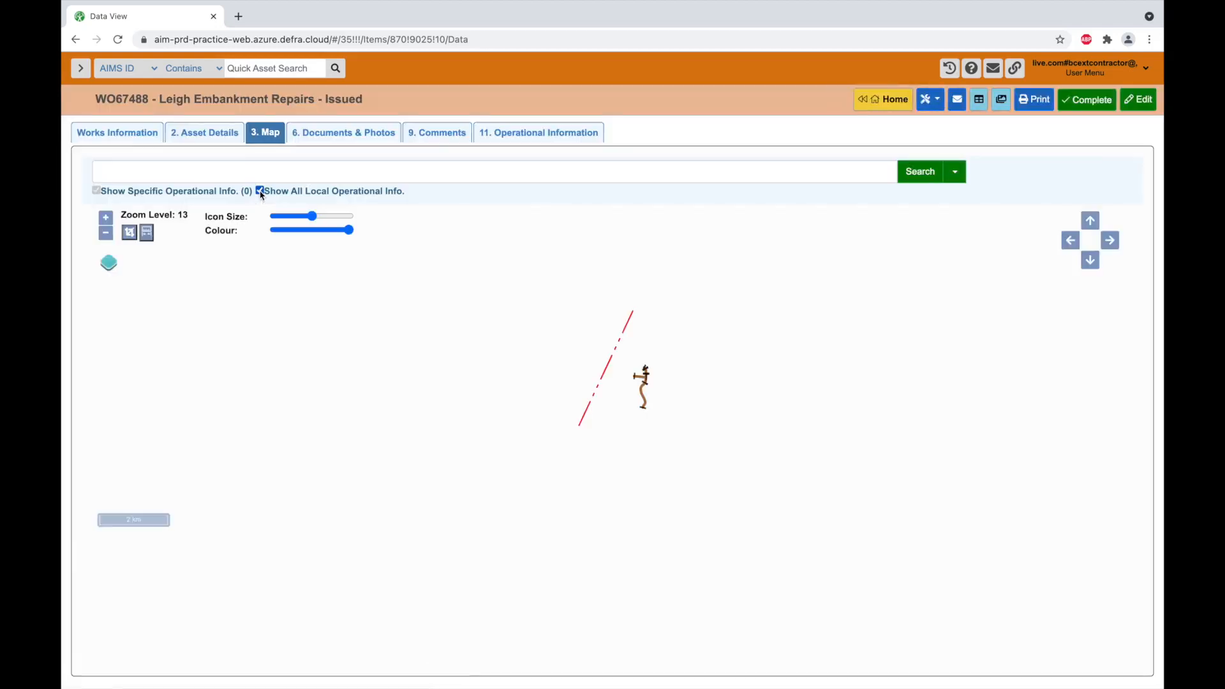
left_click(608, 368)
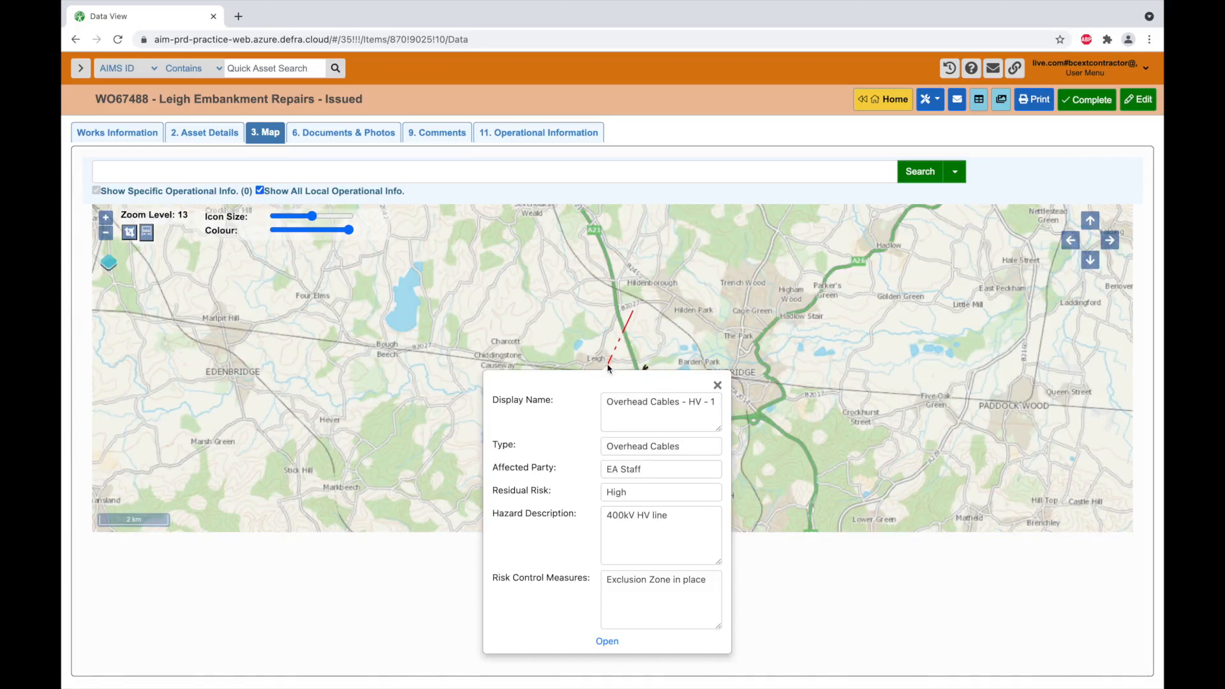
left_click(718, 385)
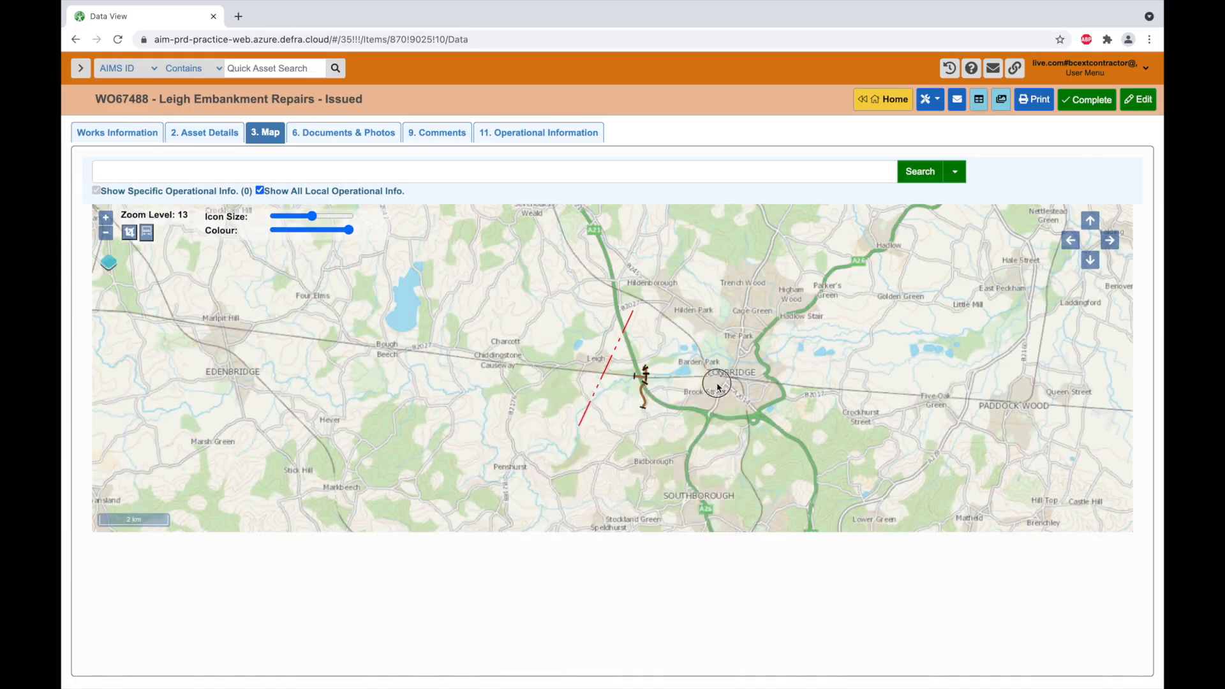
left_click(259, 191)
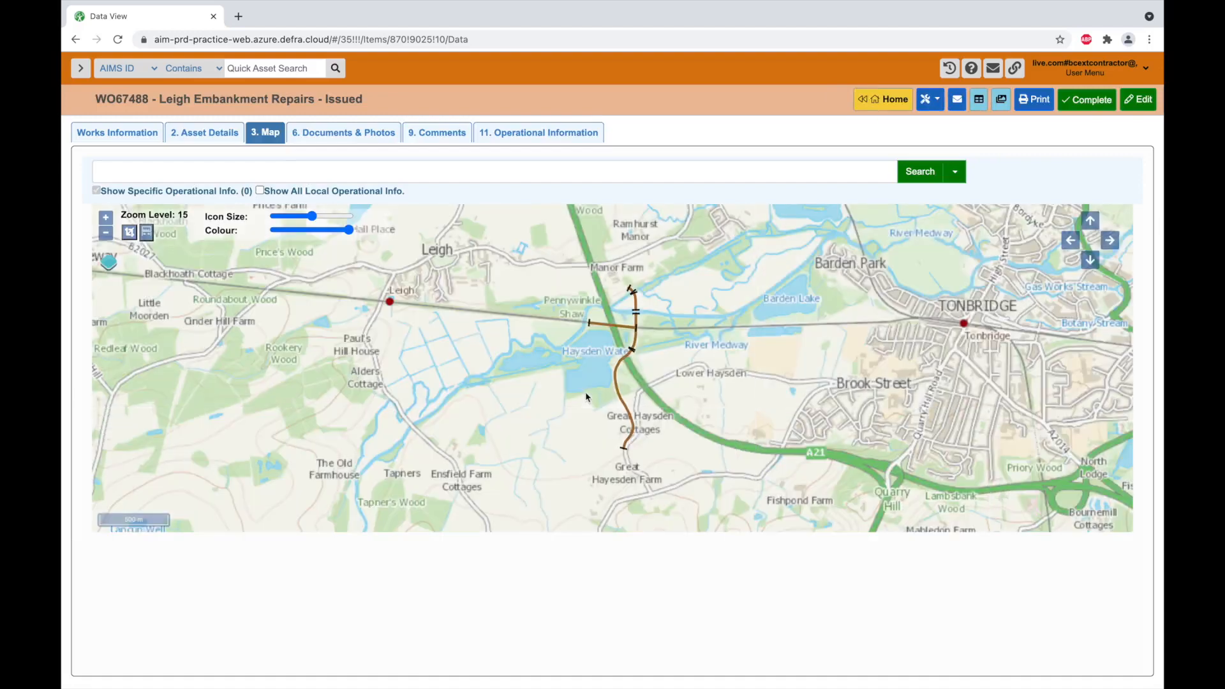
Download Pre Construction Information (PCI) Pack.docx from the work order documents and dismiss the download notice
left_click(351, 132)
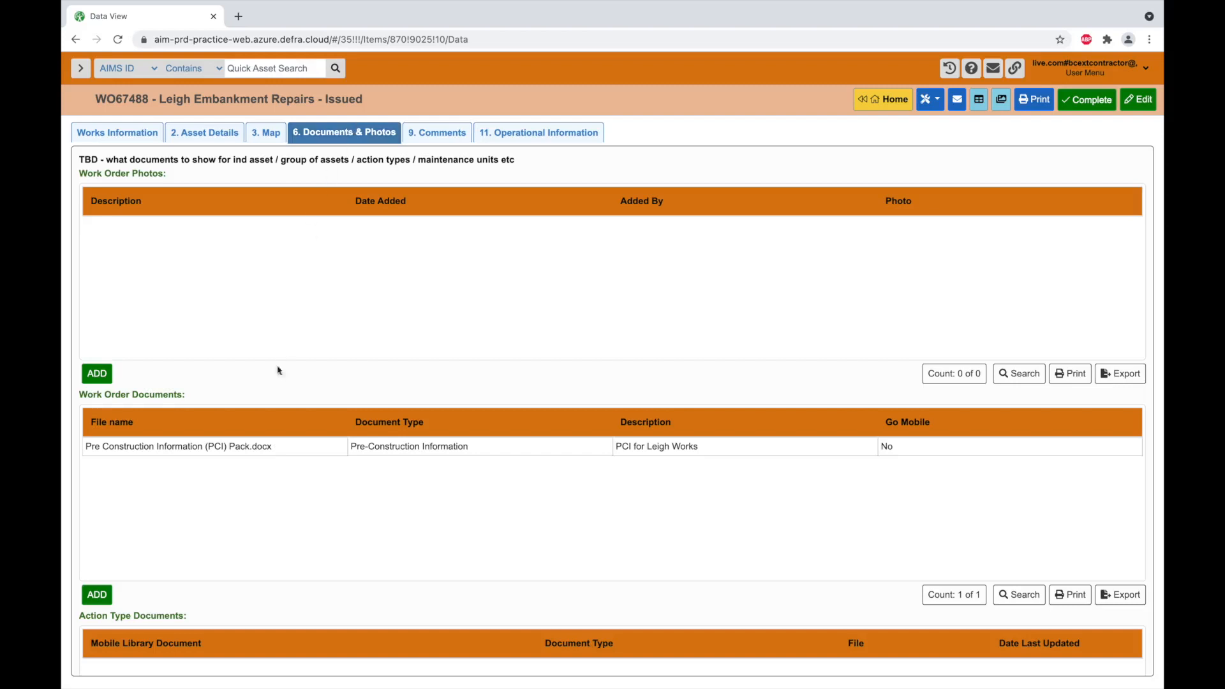
left_click(253, 447)
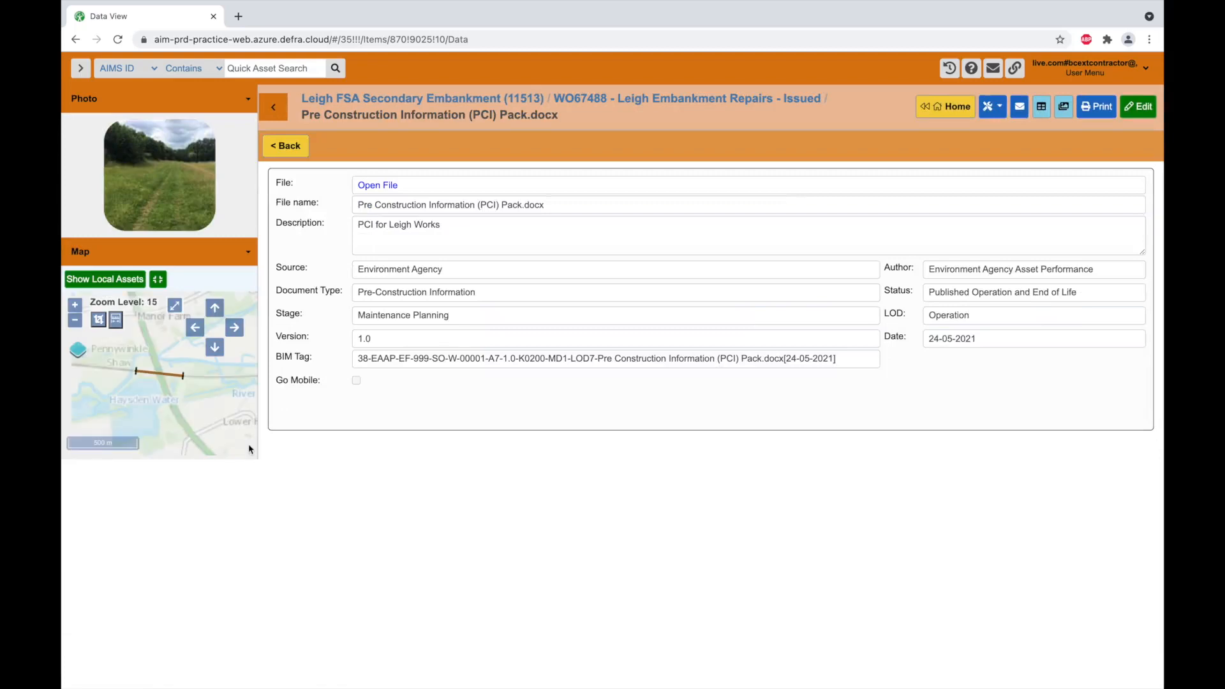
left_click(380, 187)
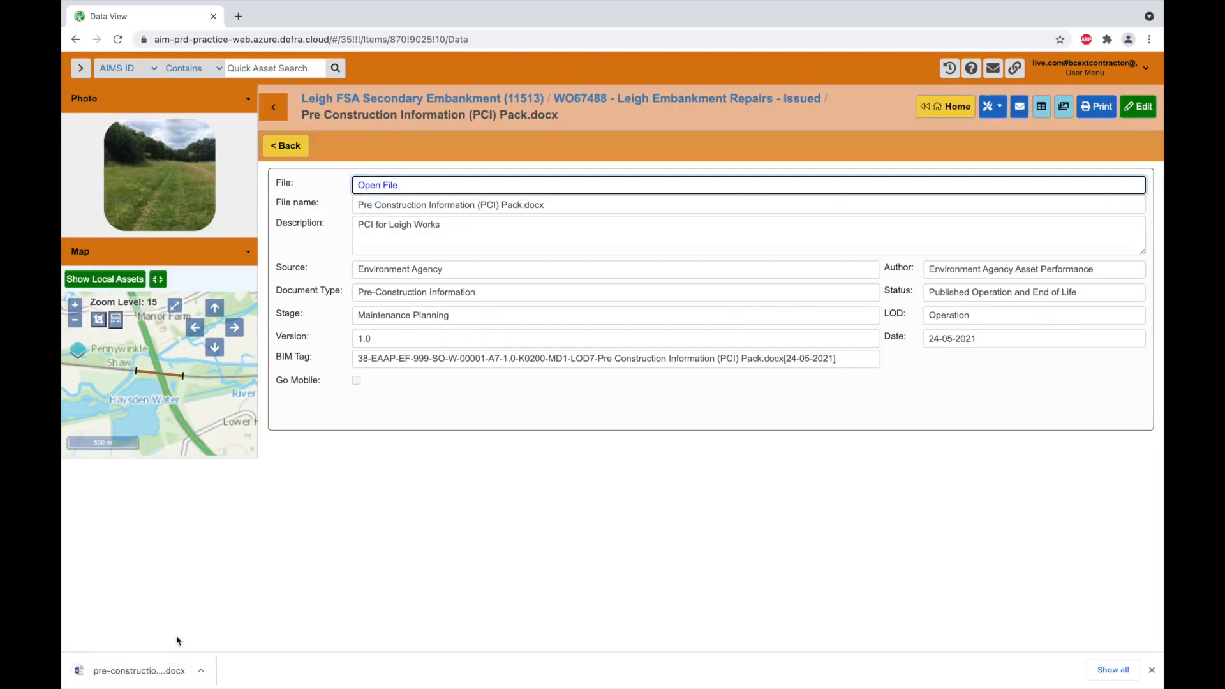
left_click(201, 671)
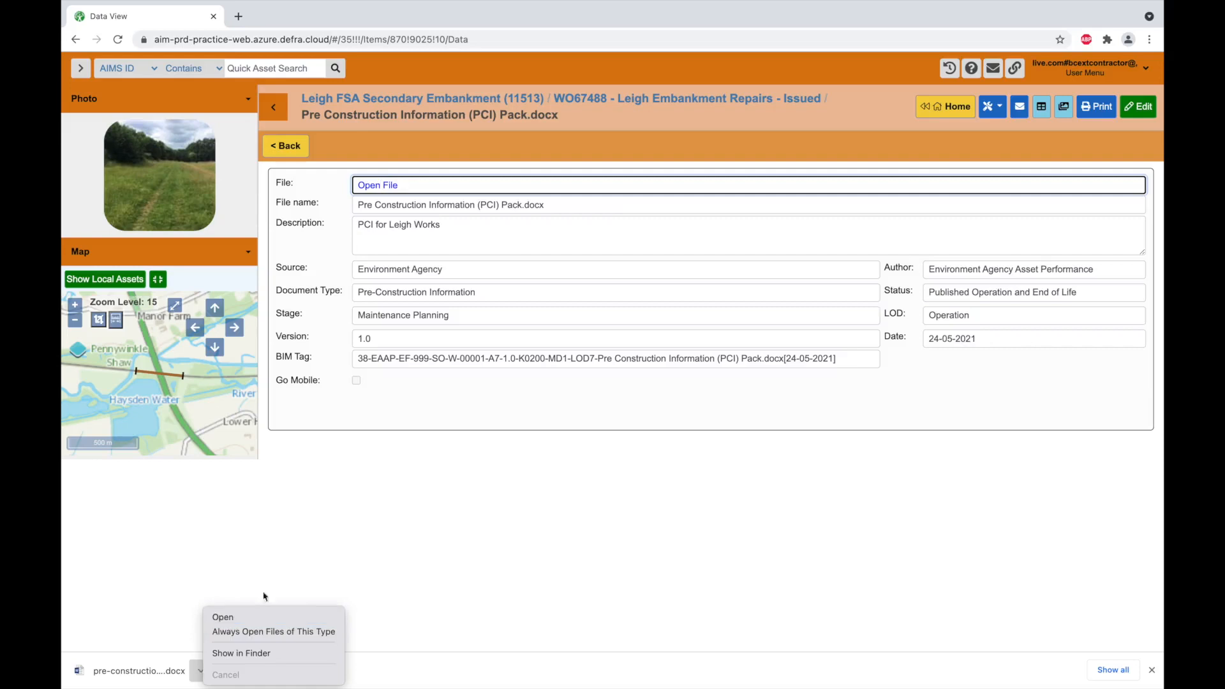
left_click(1152, 671)
left_click(1152, 671)
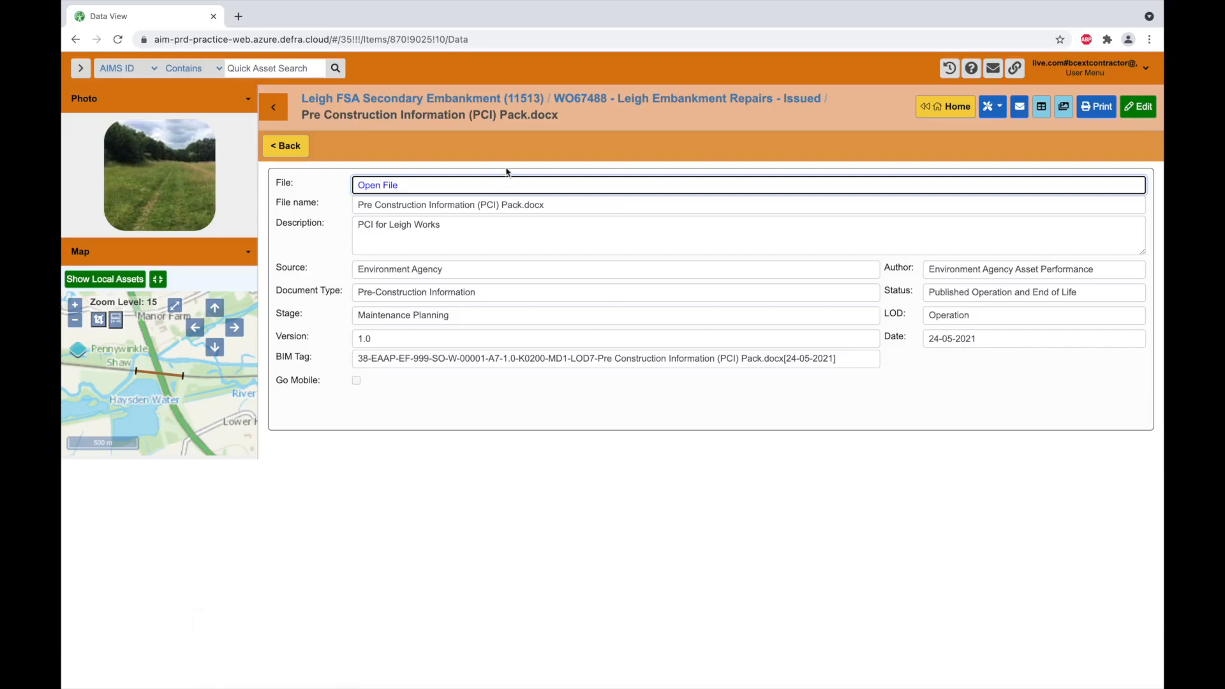
Add Construction Phase Plan.pdf to the work order documents as a Construction Phase Risk Assessment, with the description "Leigh Embankment CPP"
left_click(288, 147)
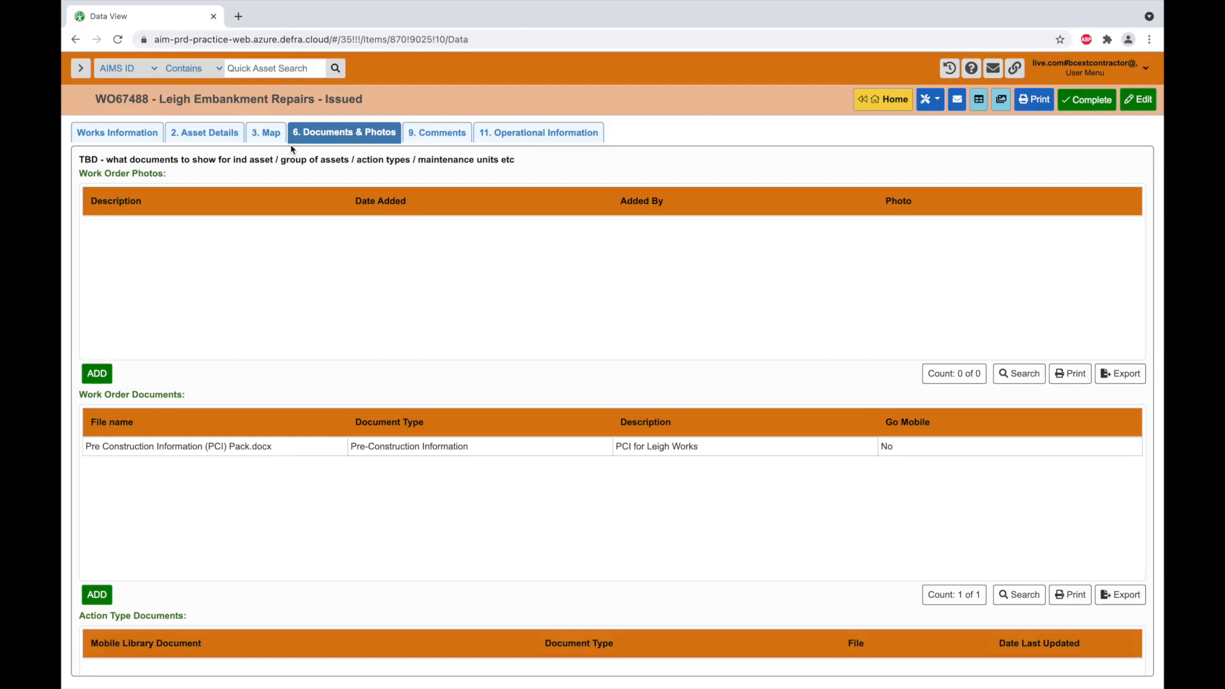
left_click(97, 595)
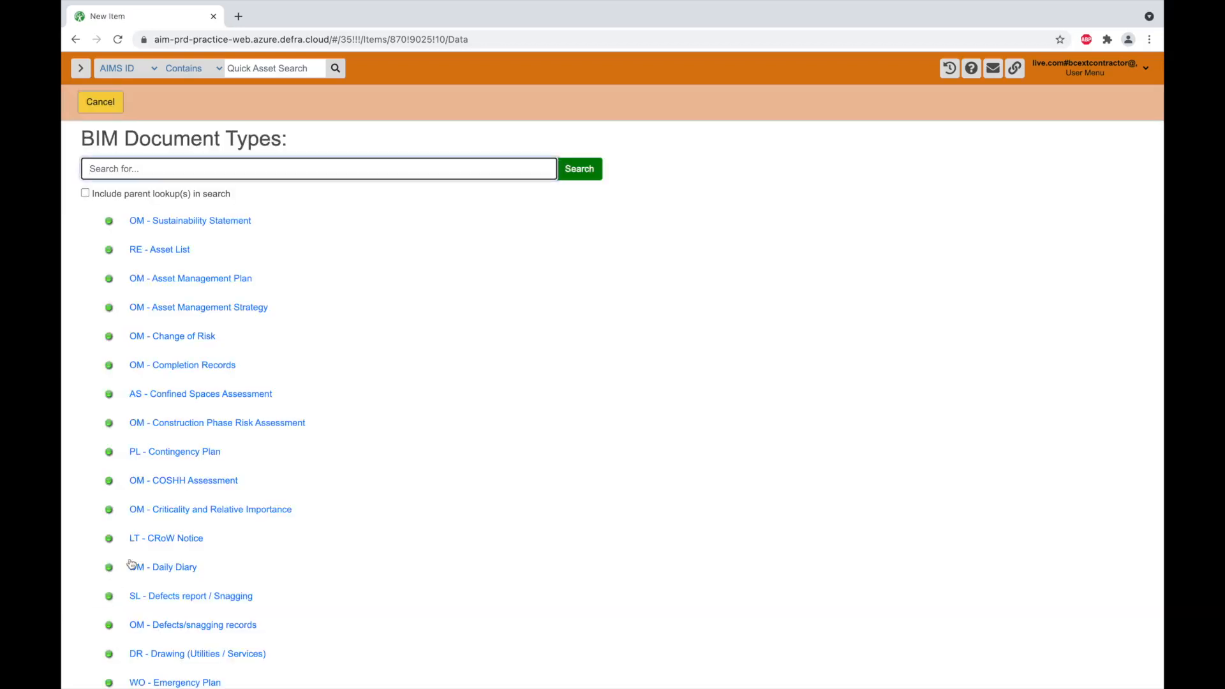
left_click(203, 427)
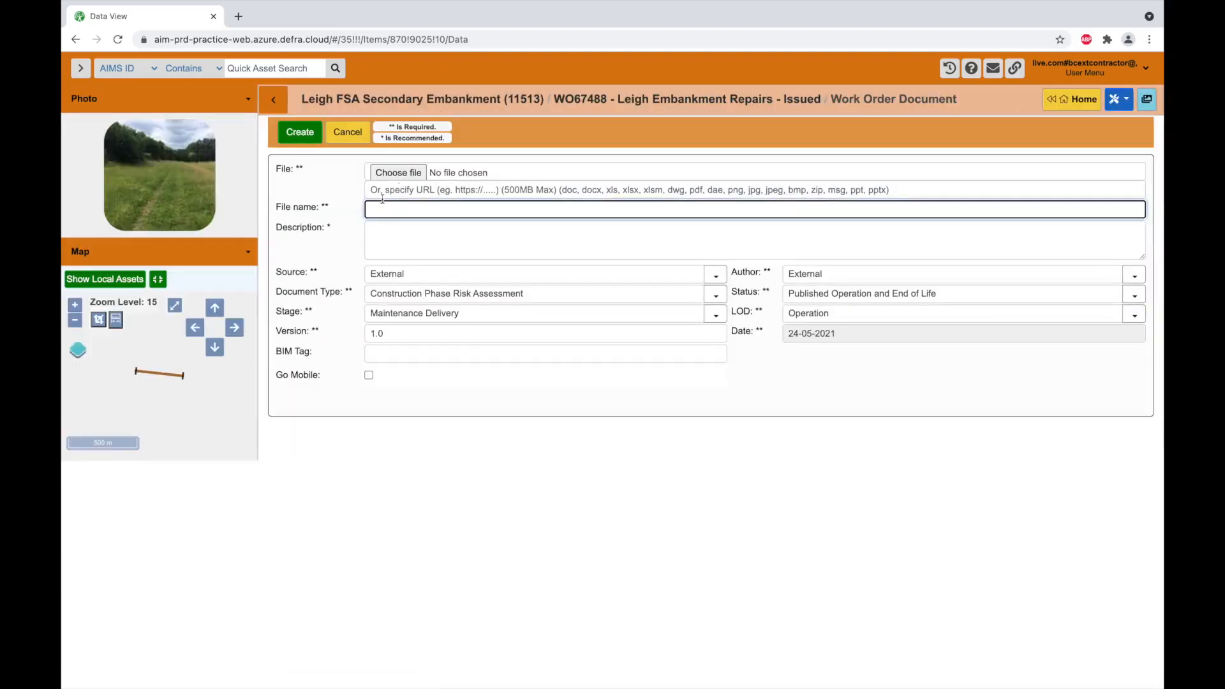
left_click(402, 174)
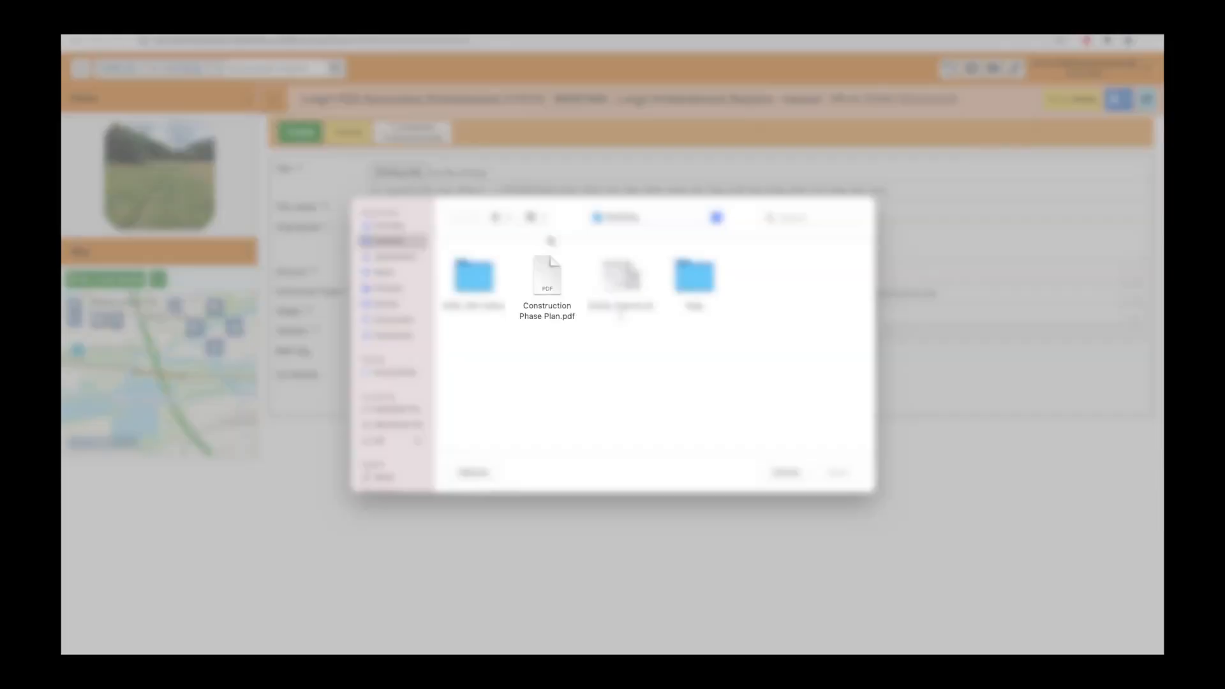
double_click(550, 270)
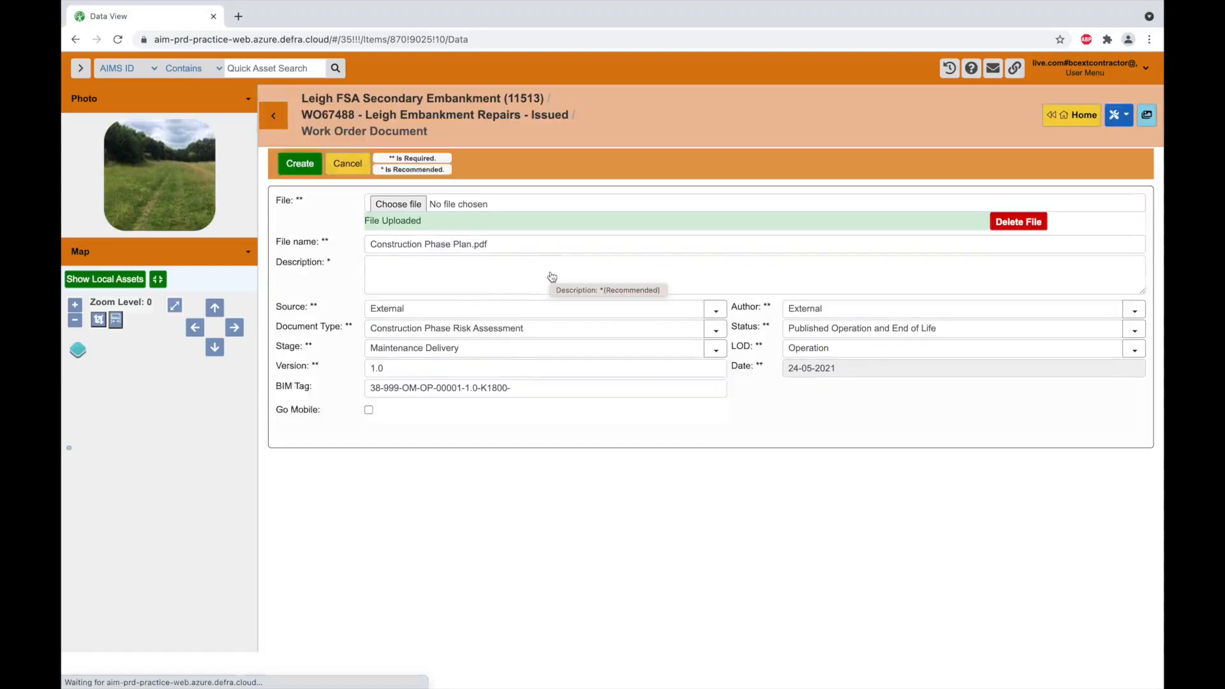
left_click(548, 250)
type("Leigh Embankment CPP")
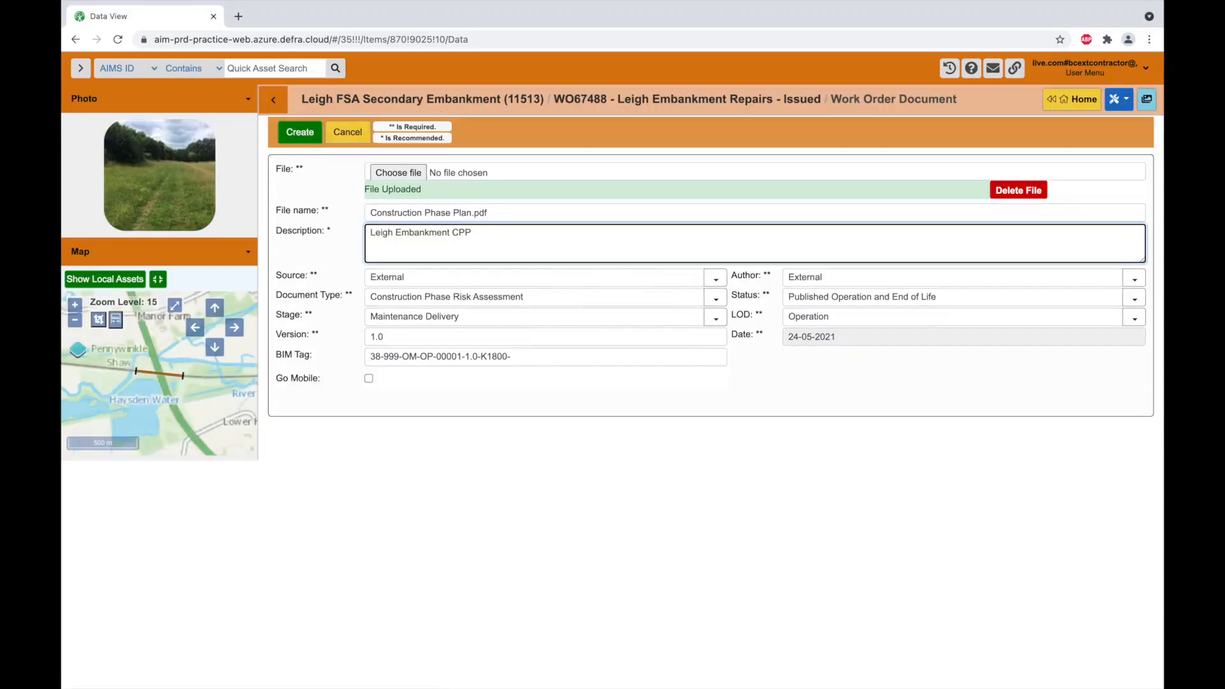
left_click(299, 132)
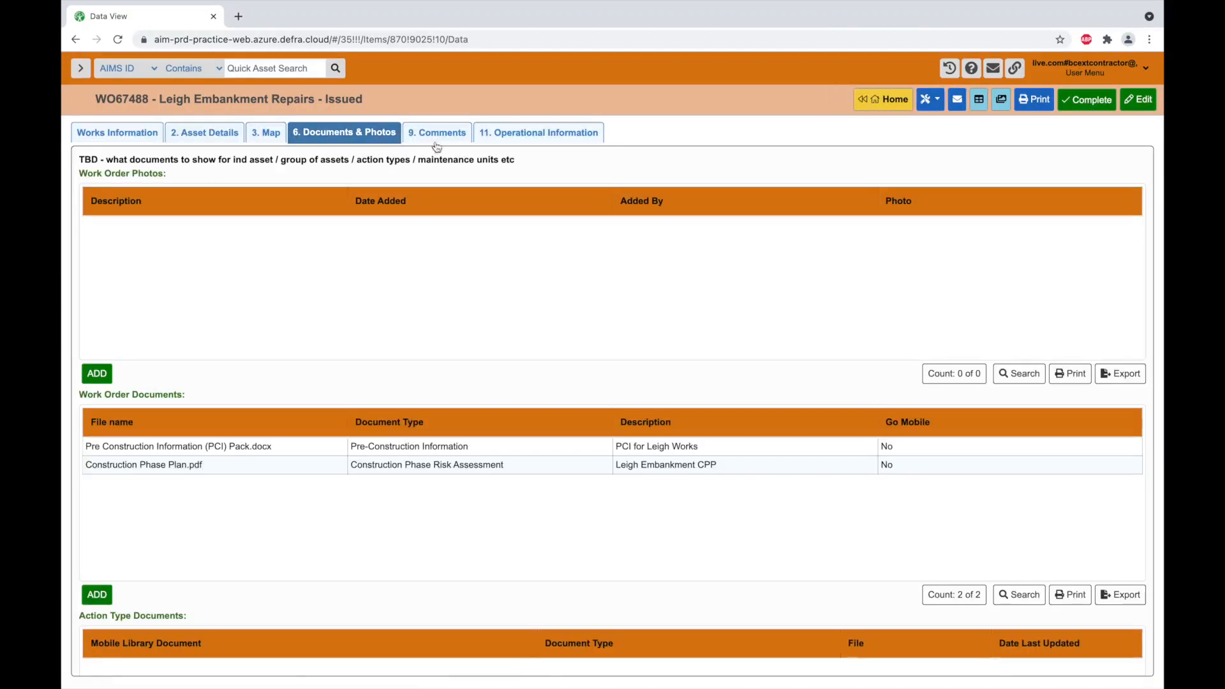
Check the work order's comments and operational information, and return to its works information
left_click(443, 138)
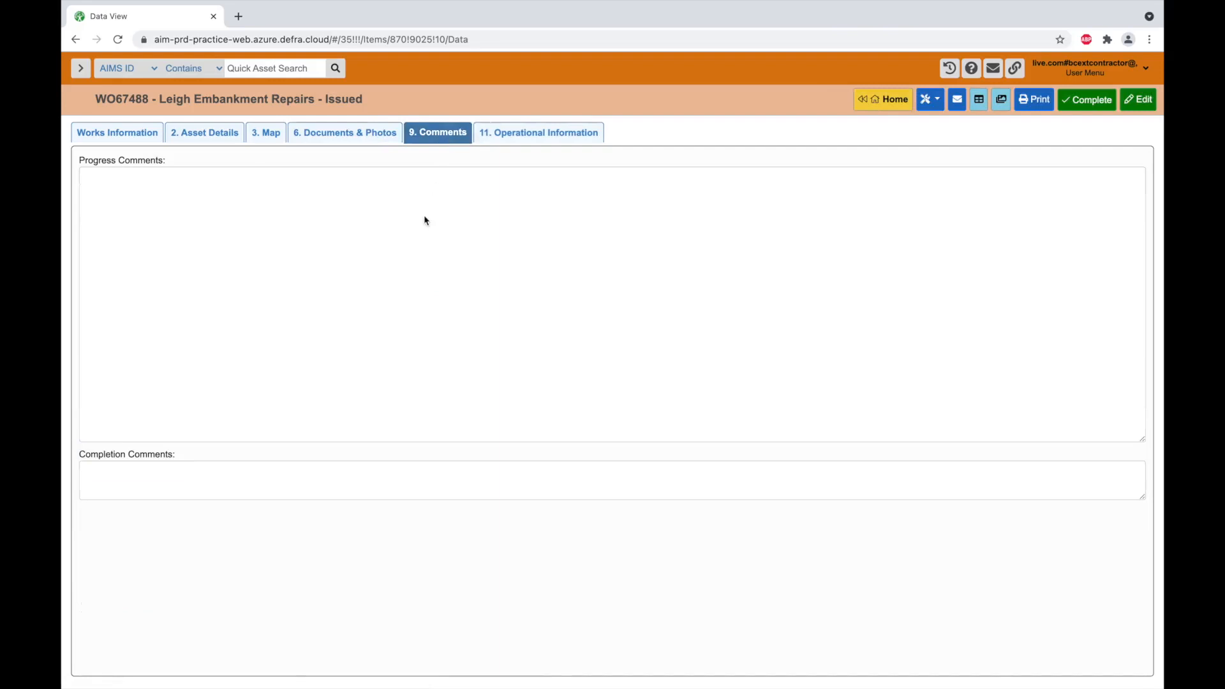
left_click(524, 135)
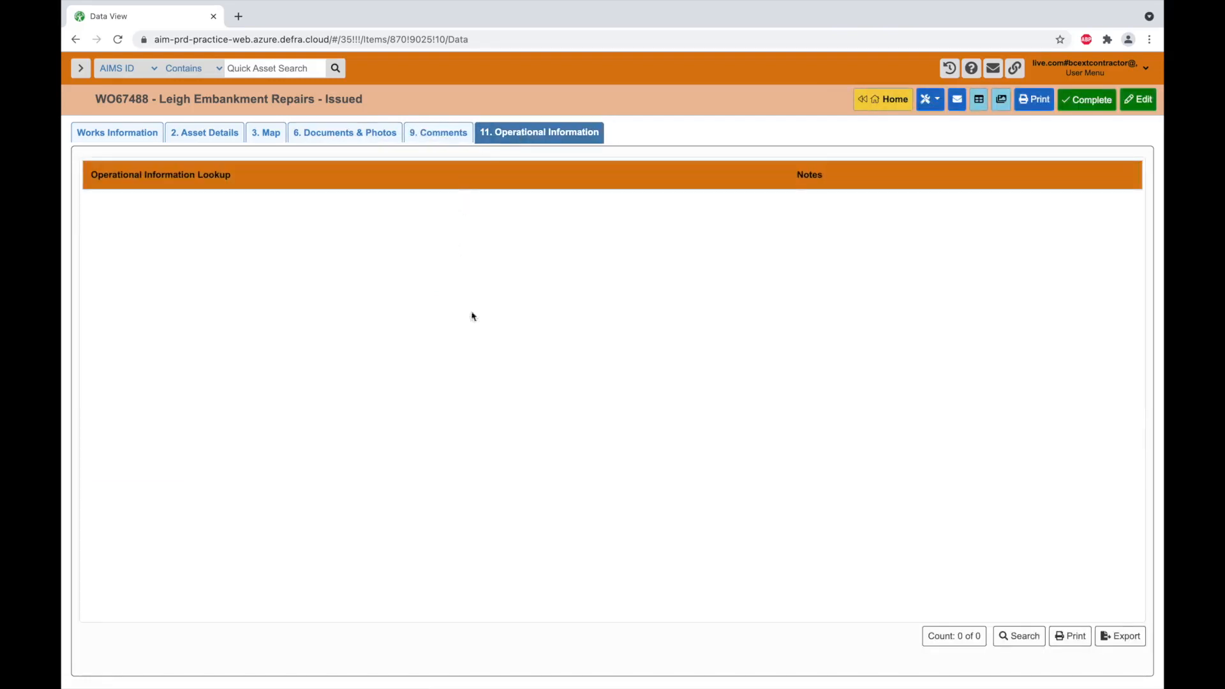
left_click(123, 134)
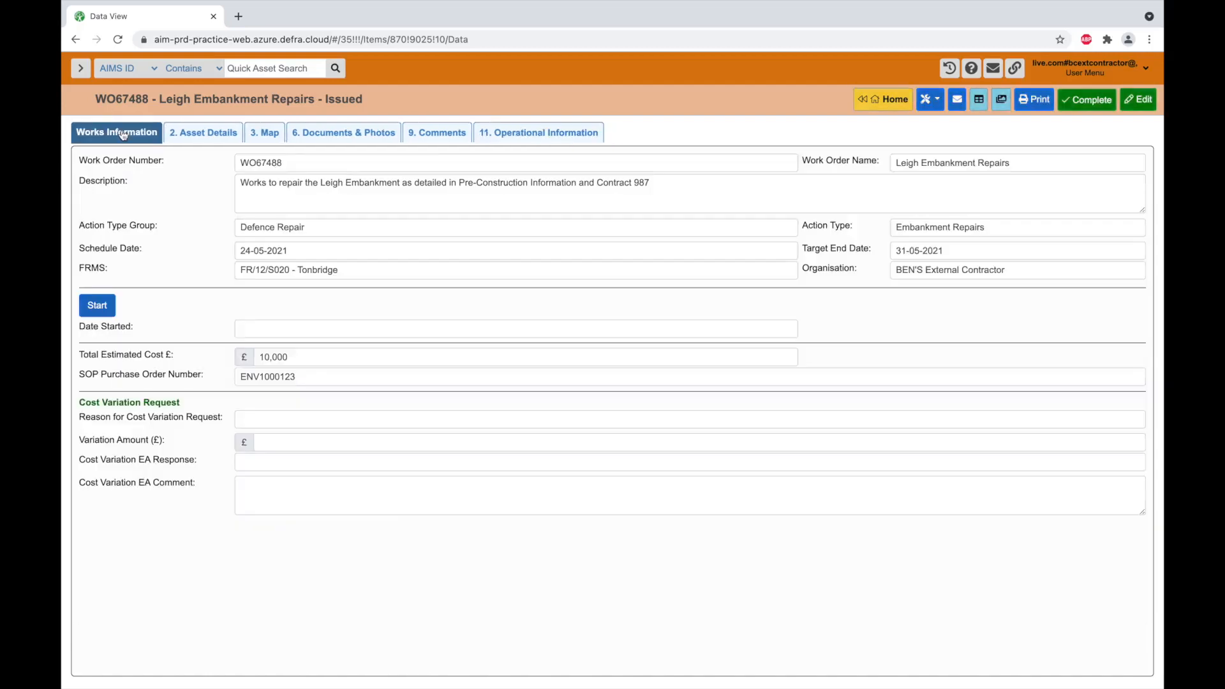
Start the work order, set its start date to 20-05-2021 and save
left_click(95, 307)
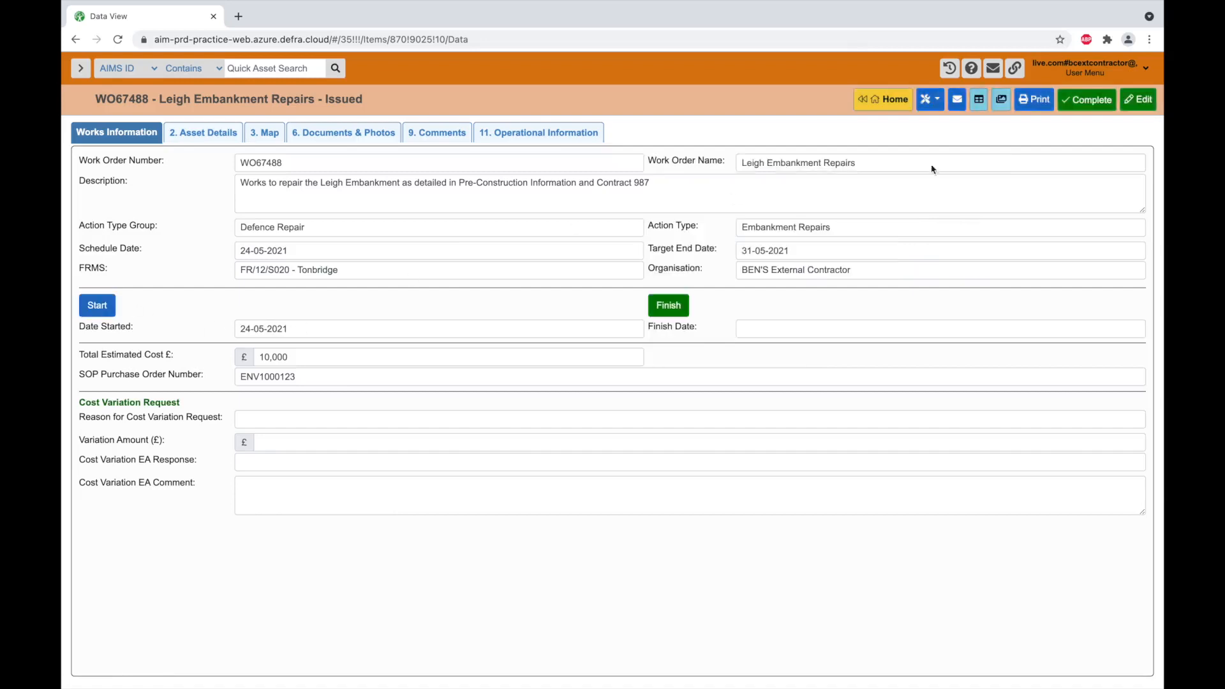
left_click(1136, 101)
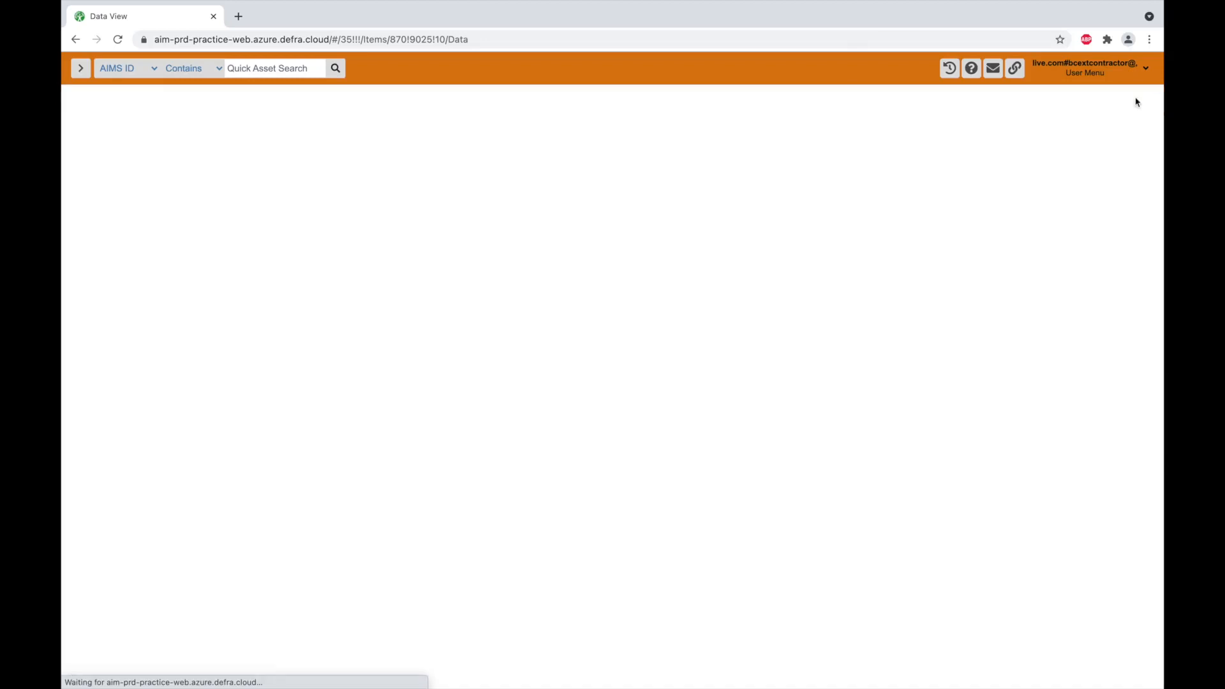
left_click(488, 354)
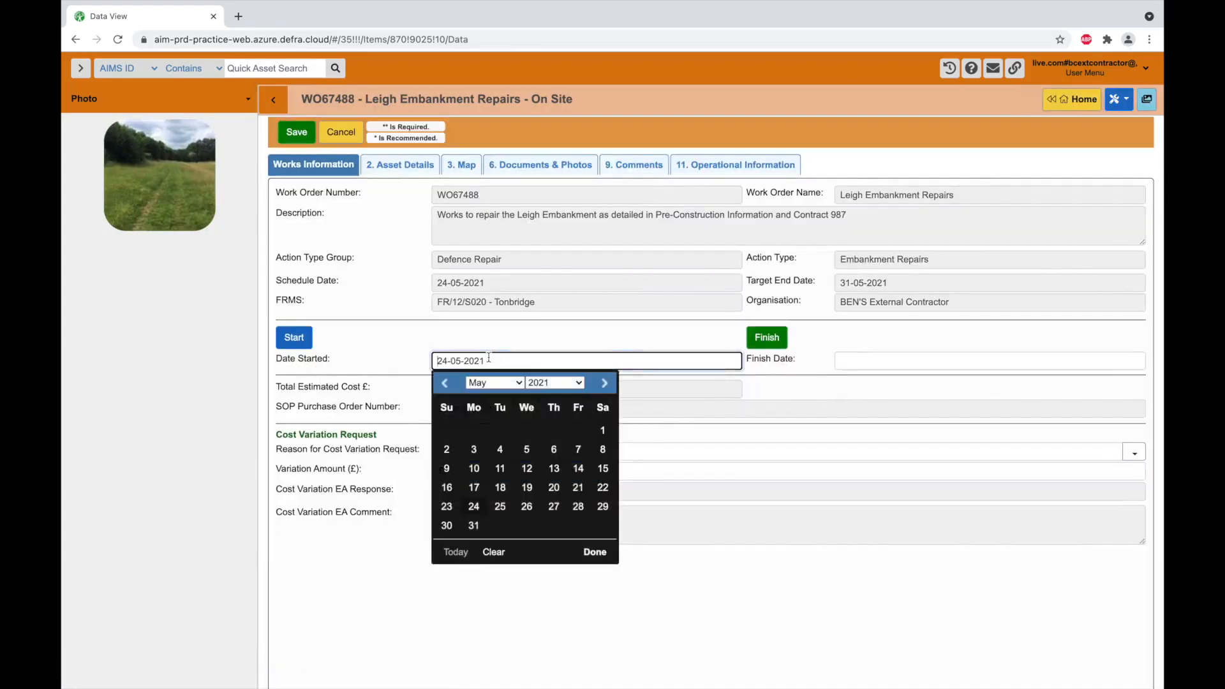
left_click(553, 488)
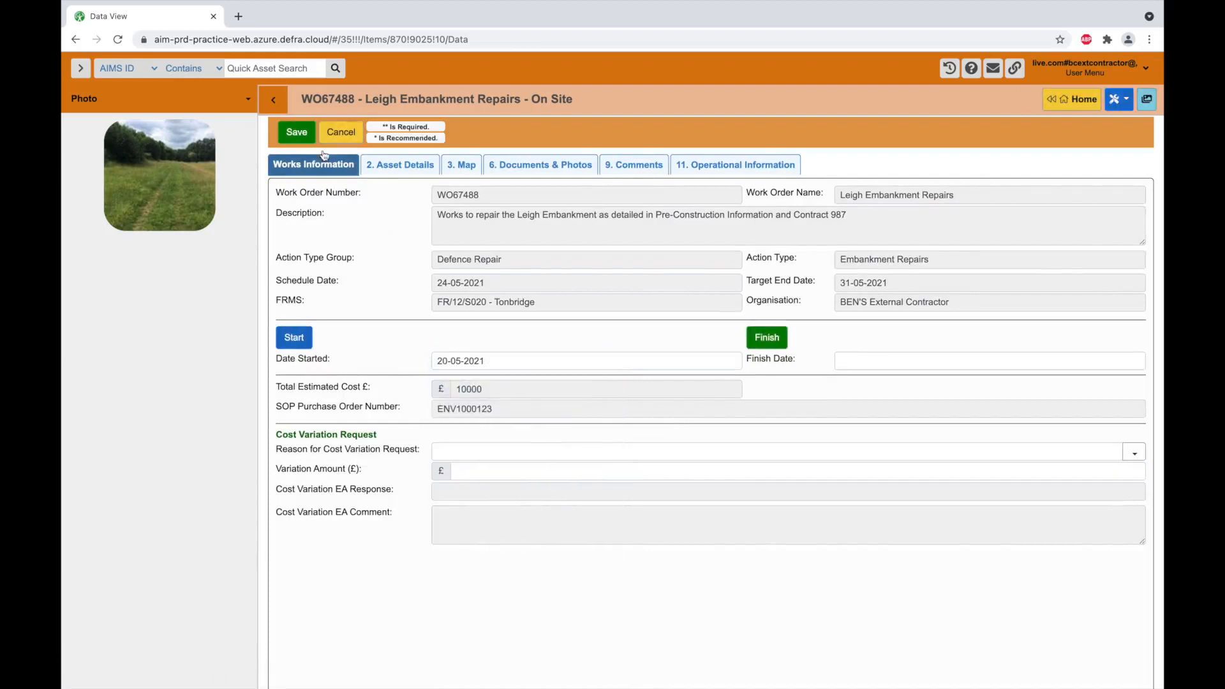
left_click(304, 139)
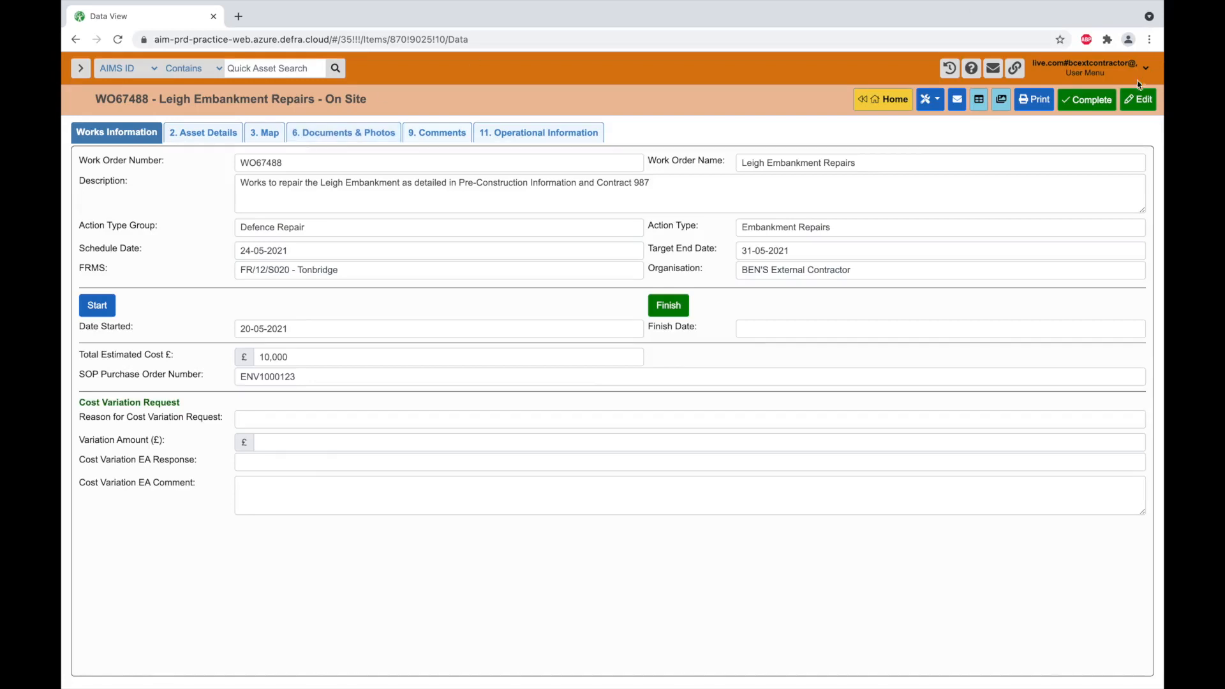
Submit a cost variation request on the work order with the reason "Carried out less maintenance" and an amount of £-2500
left_click(1136, 101)
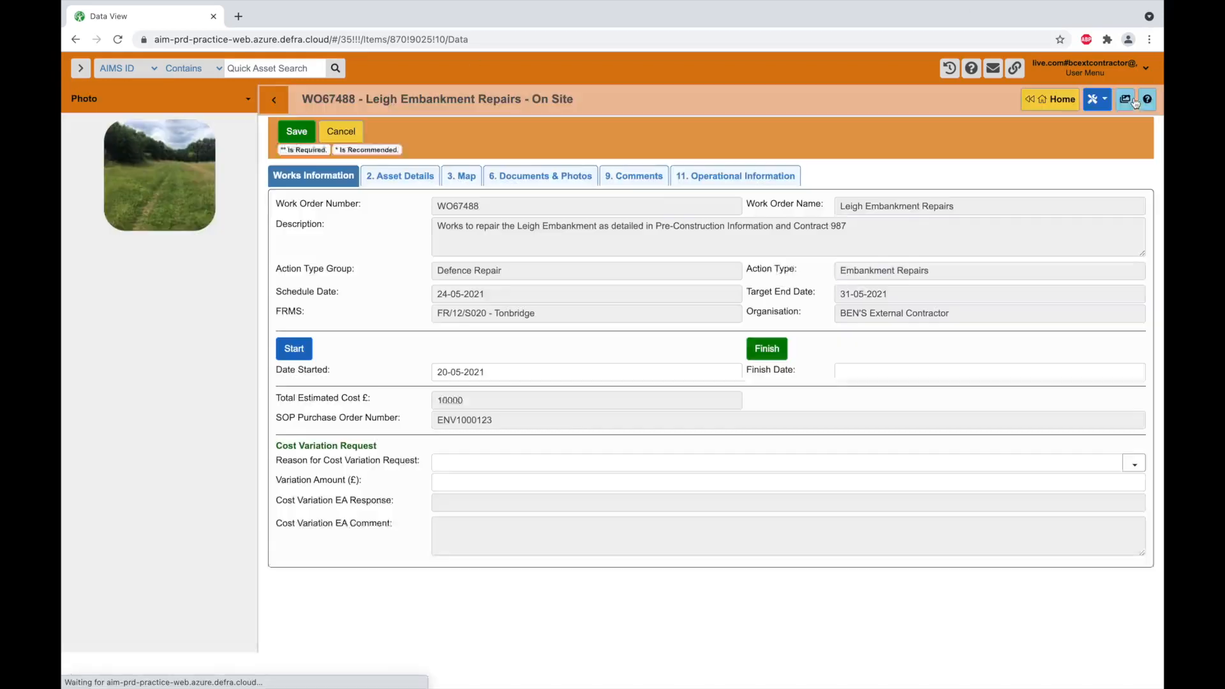
left_click(609, 451)
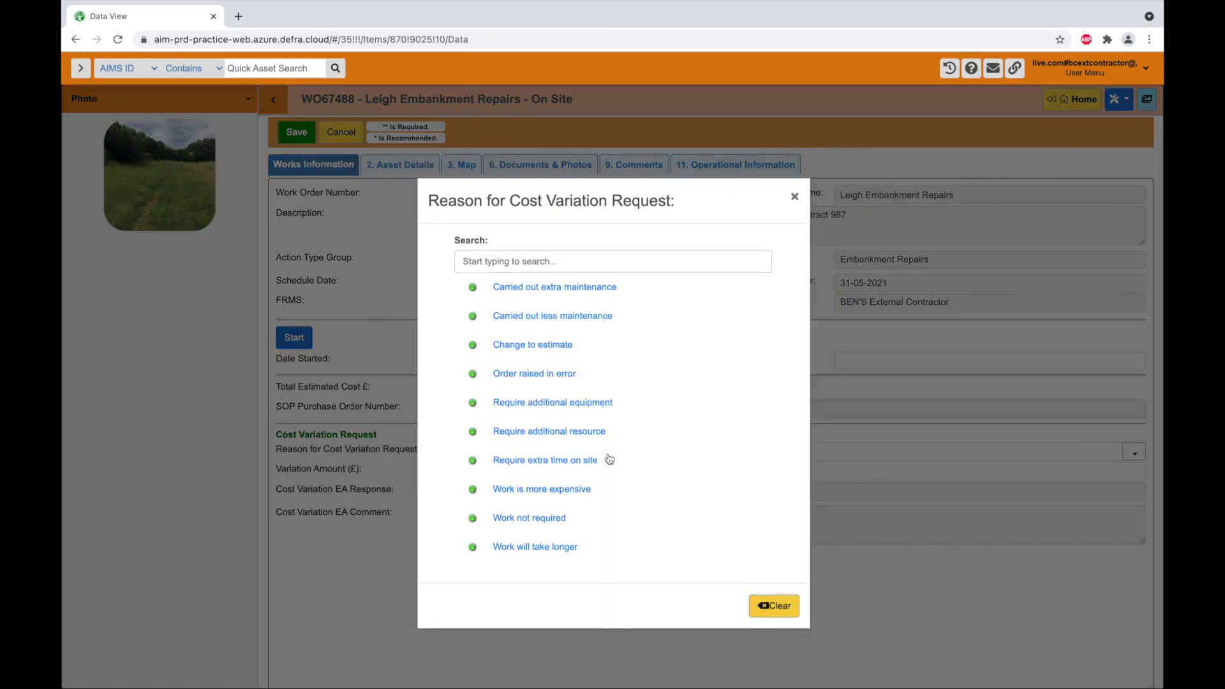
left_click(580, 322)
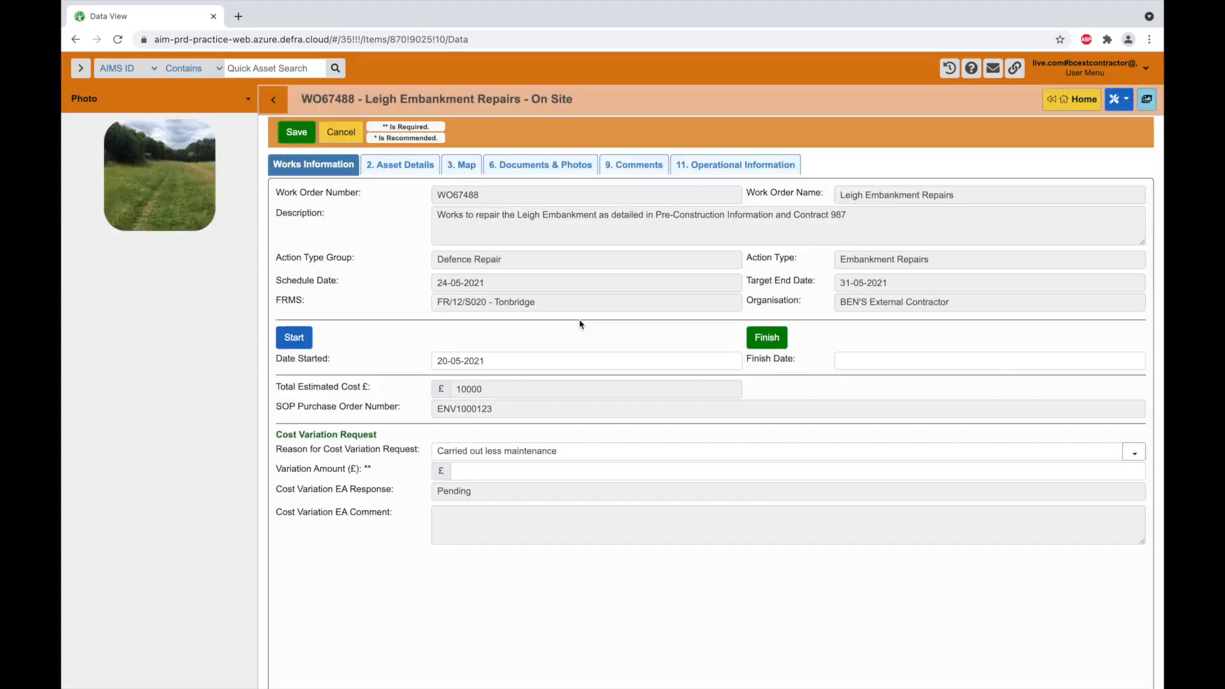
left_click(475, 471)
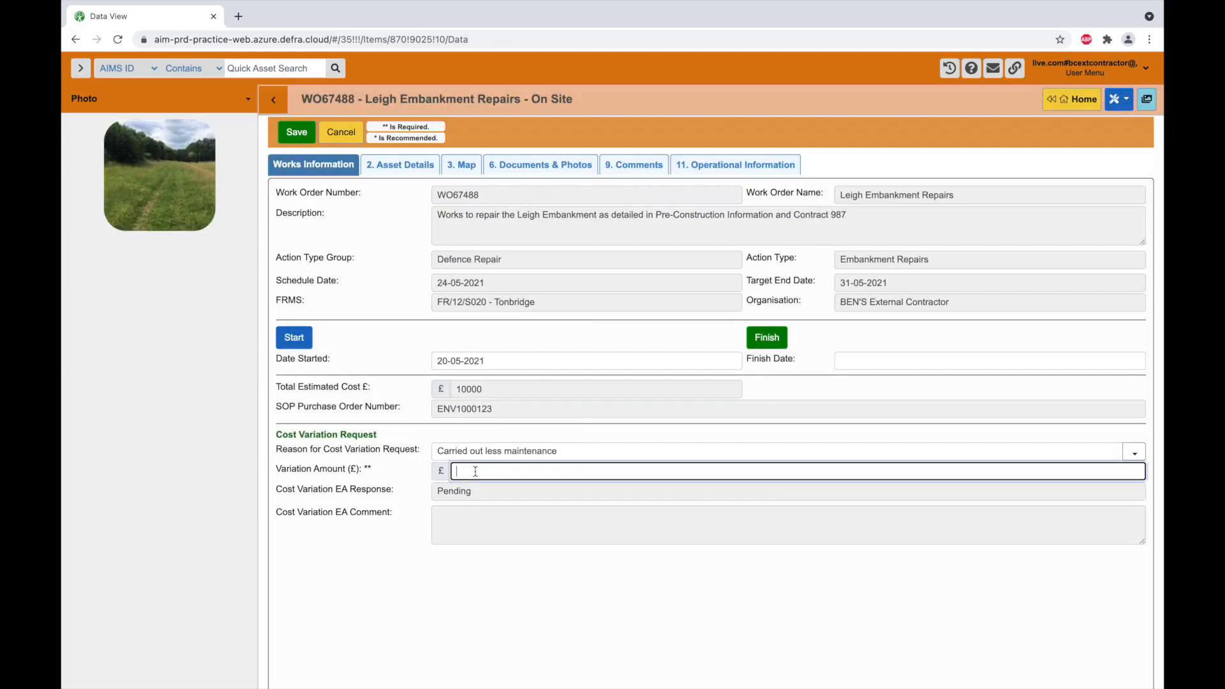
type("-2500")
left_click(296, 131)
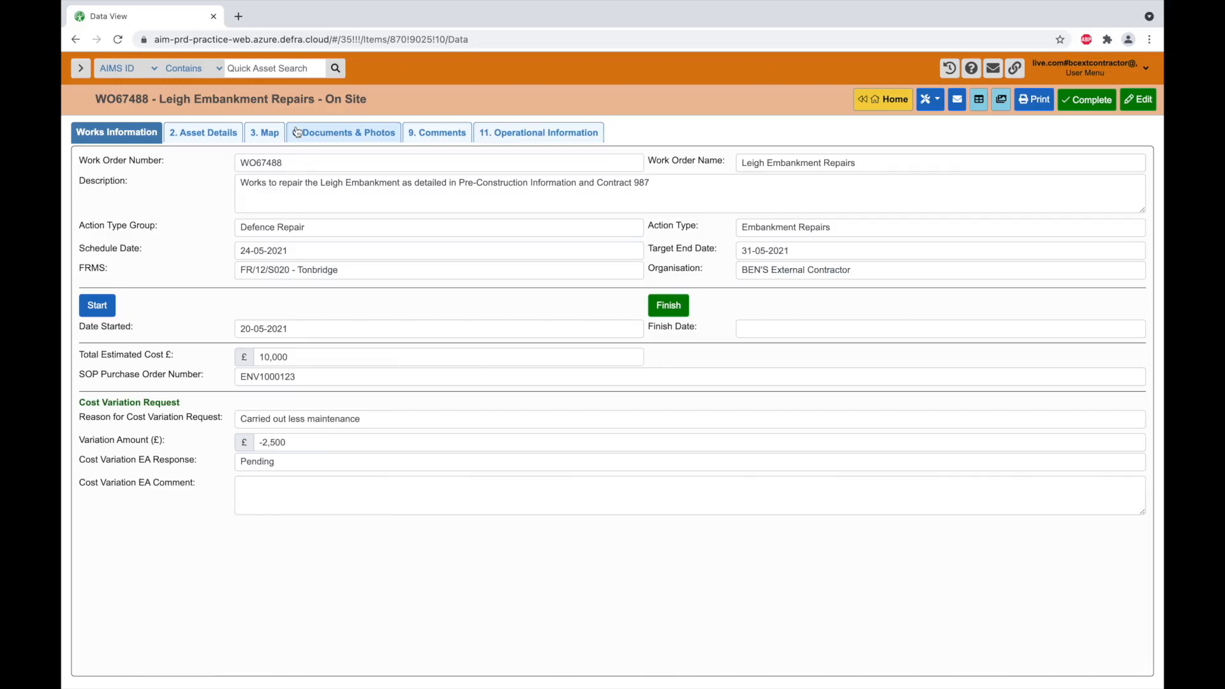
Show the list of cost variation requests under Work Management and reload it to check the EA response
left_click(81, 69)
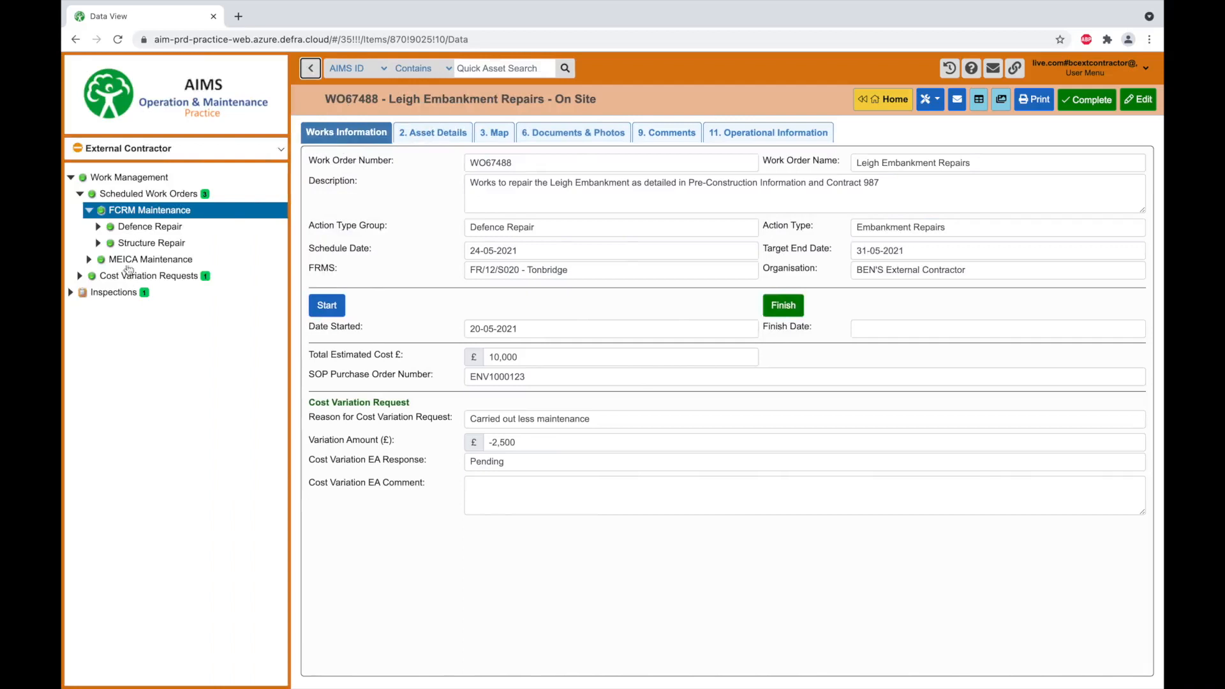
left_click(130, 276)
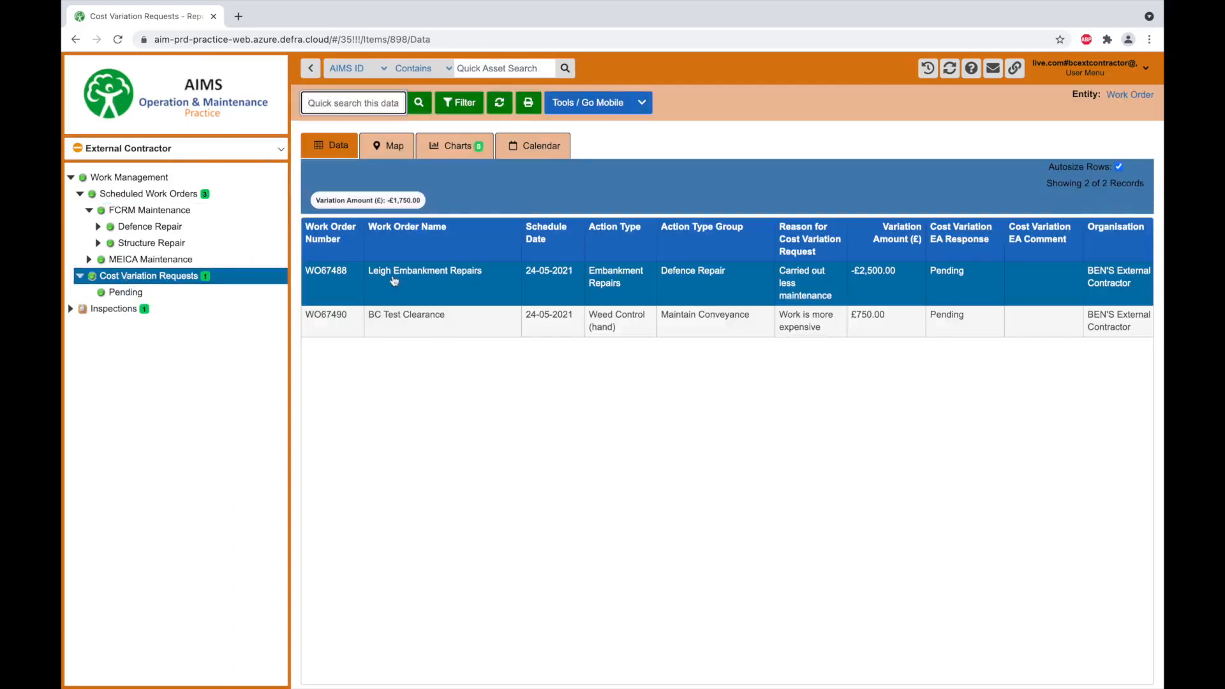
left_click(112, 244)
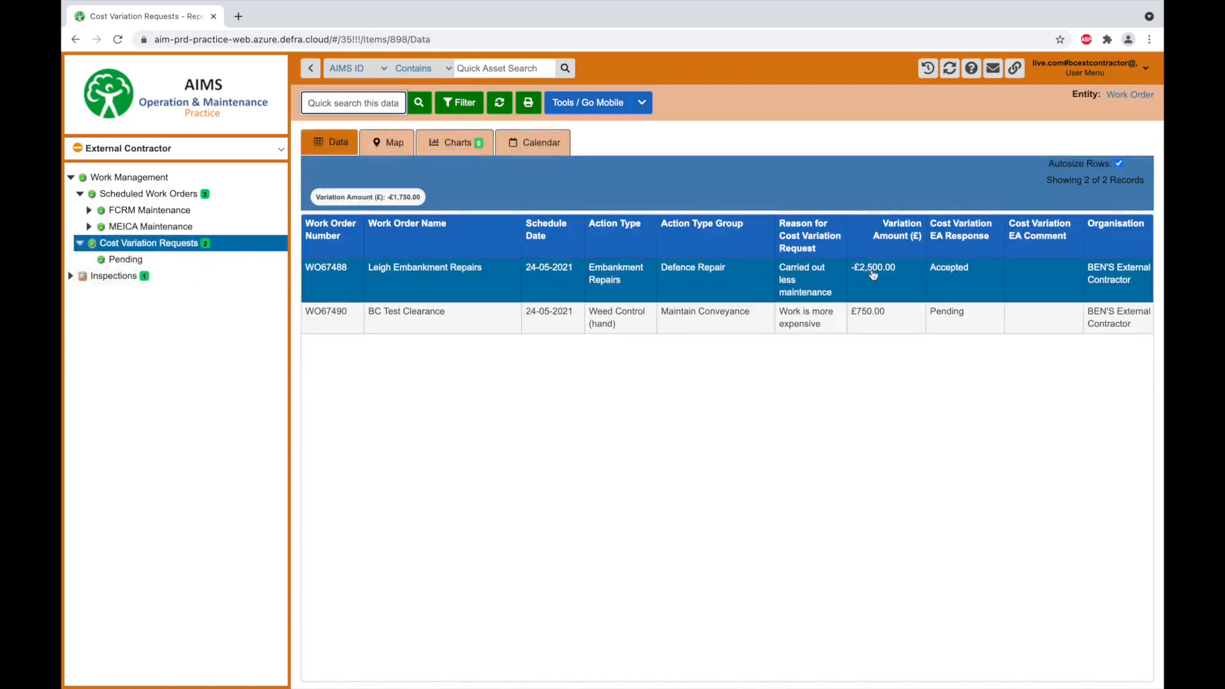
Open the Leigh Embankment Repairs work order from the cost variation requests and mark its works as finished
left_click(390, 277)
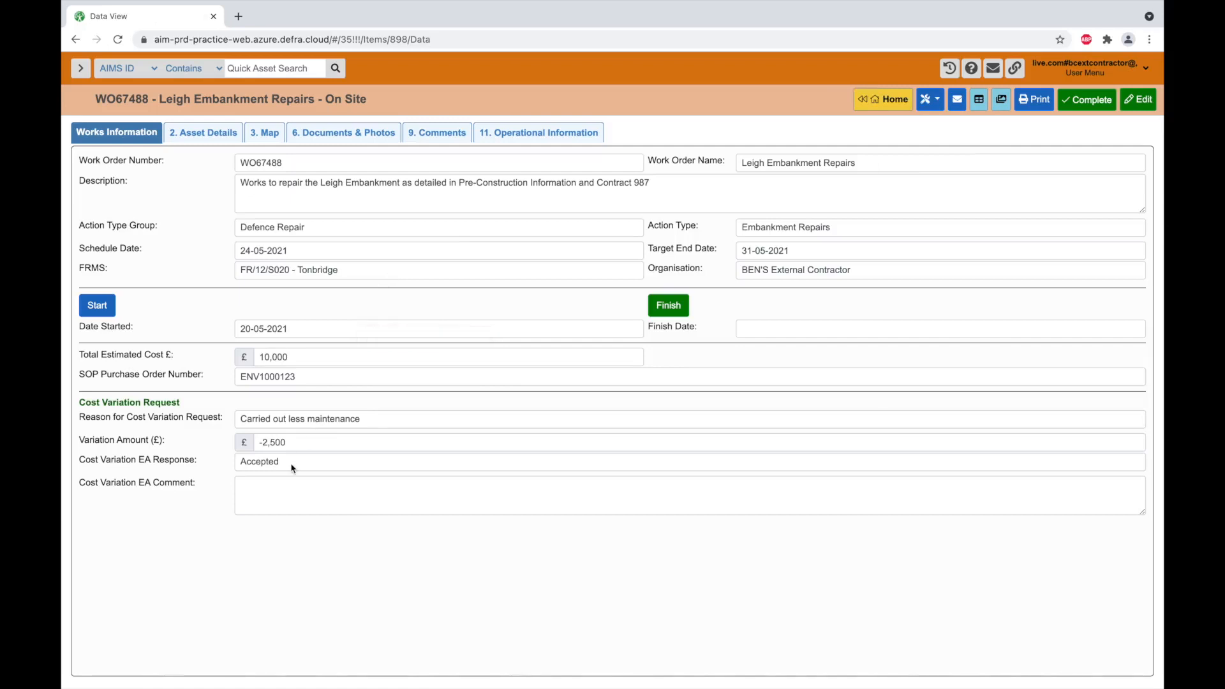
left_click(667, 312)
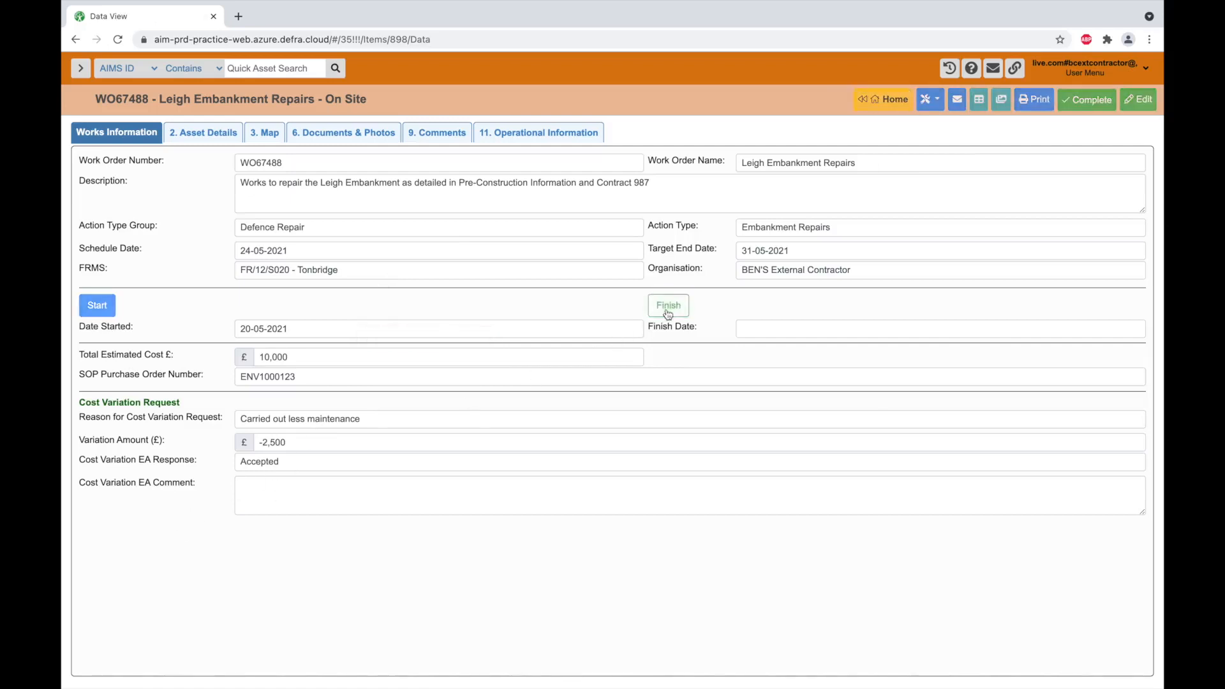